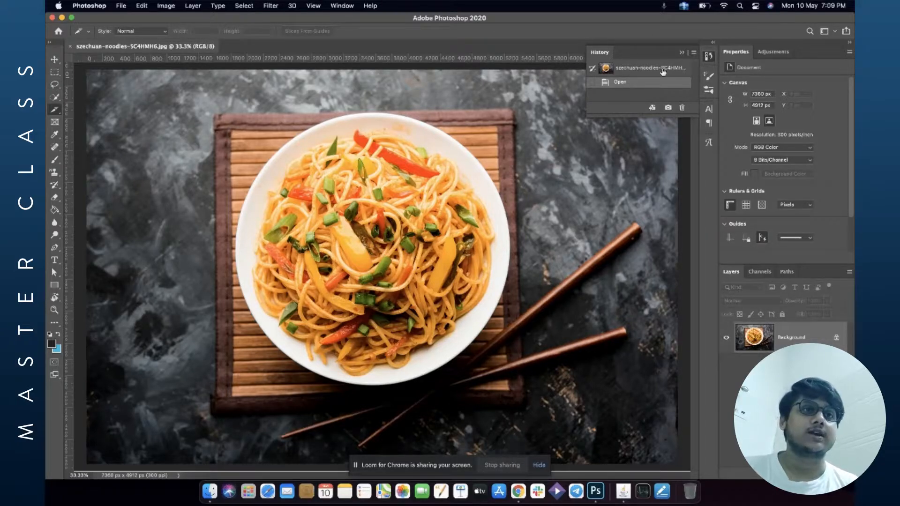
left_click(682, 52)
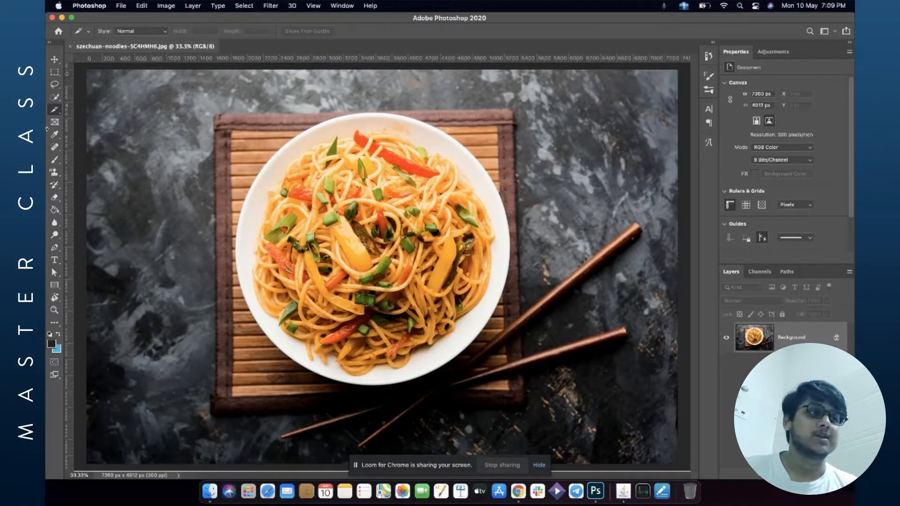
right_click(55, 73)
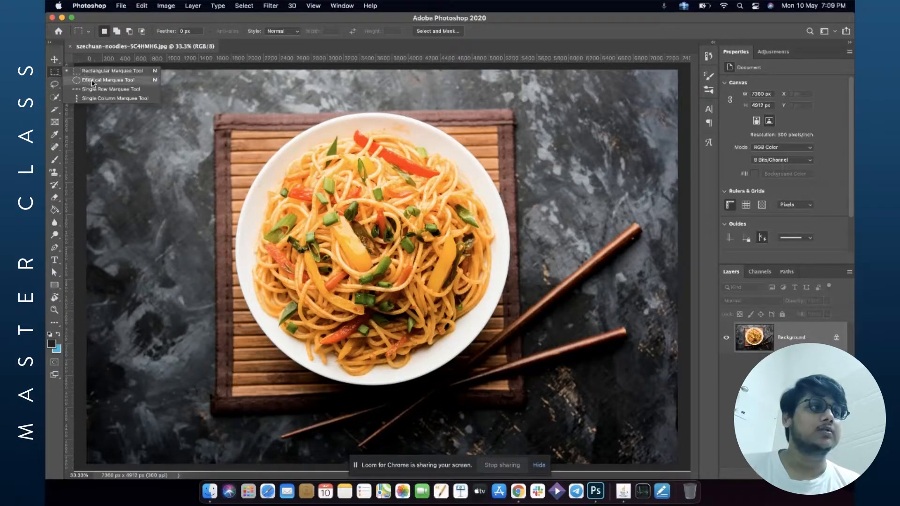
left_click(55, 85)
right_click(55, 85)
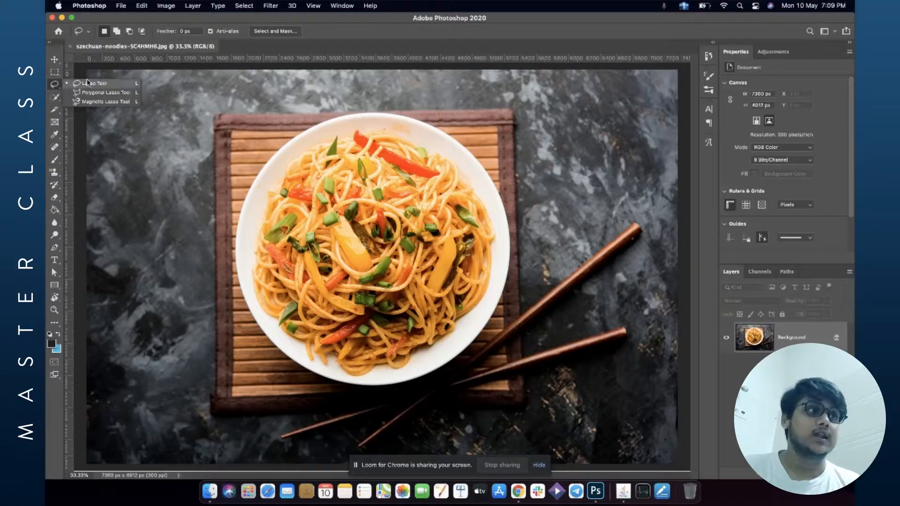
left_click(55, 97)
right_click(55, 97)
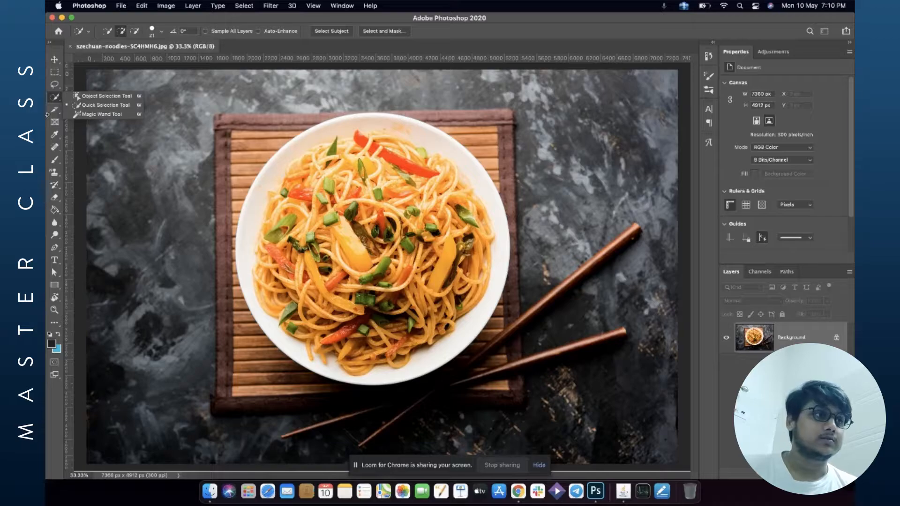
Automatically select the main subject of the noodle photo with the Object Selection tool's Select Subject.
left_click(106, 96)
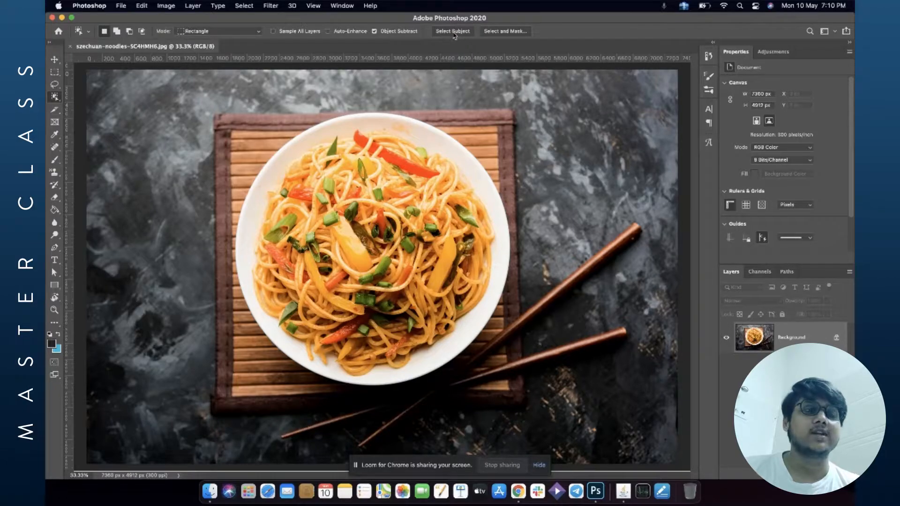
left_click(453, 31)
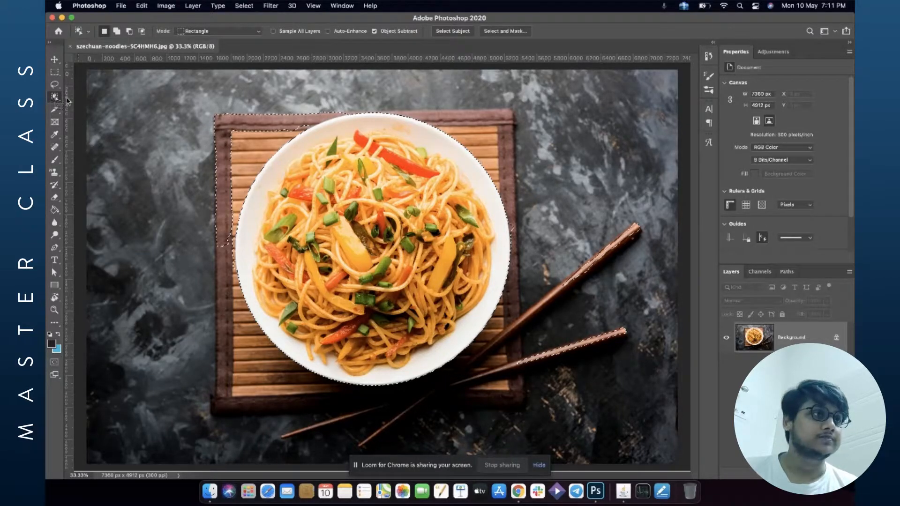
Subtract the bamboo mat from the selection with the Quick Selection tool at 57 px brush size, leaving only the plate.
right_click(54, 99)
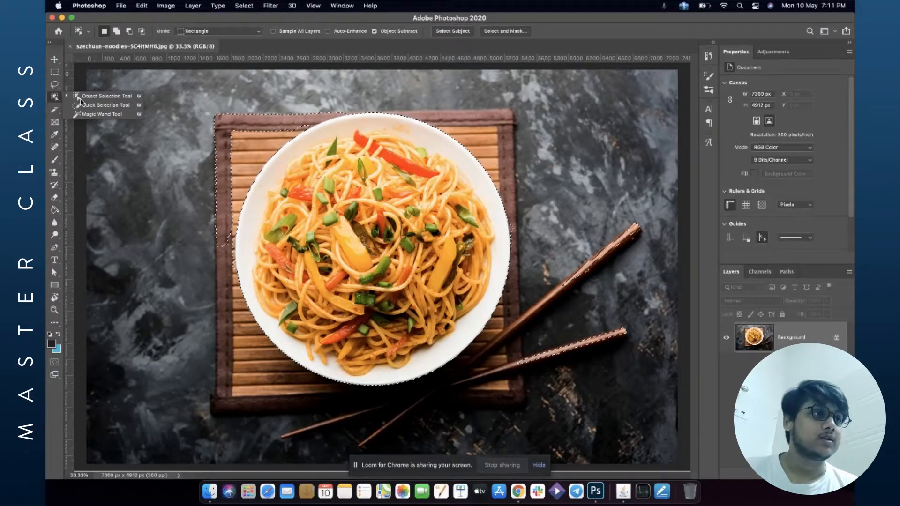
left_click(101, 106)
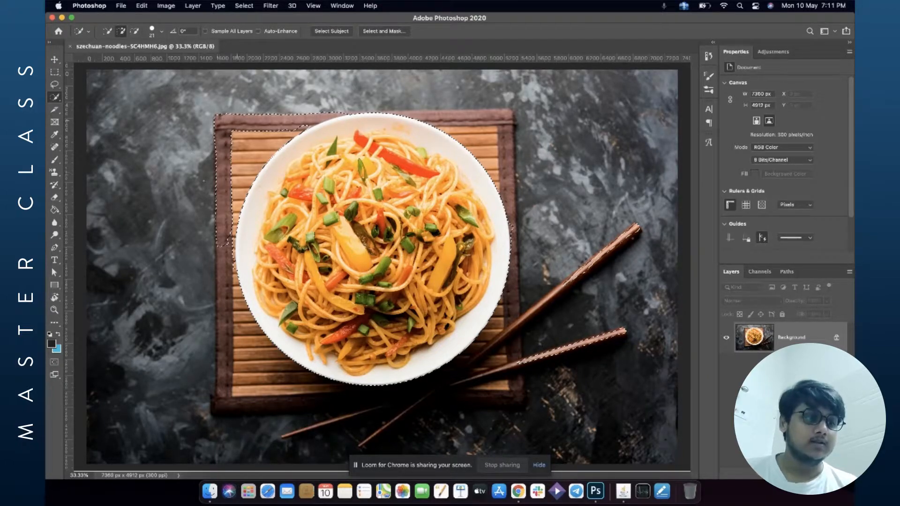
left_click(162, 32)
left_click(161, 31)
left_click(162, 32)
left_click(162, 33)
left_click(162, 33)
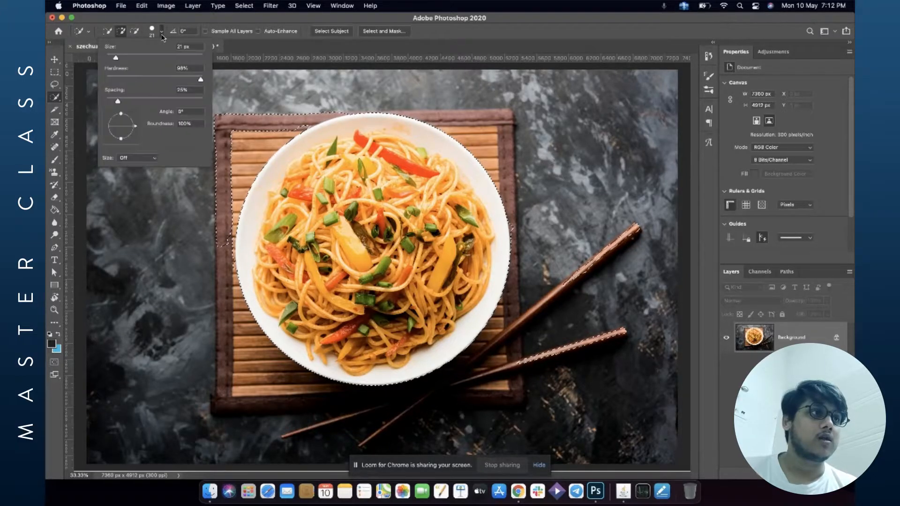
left_click(133, 57)
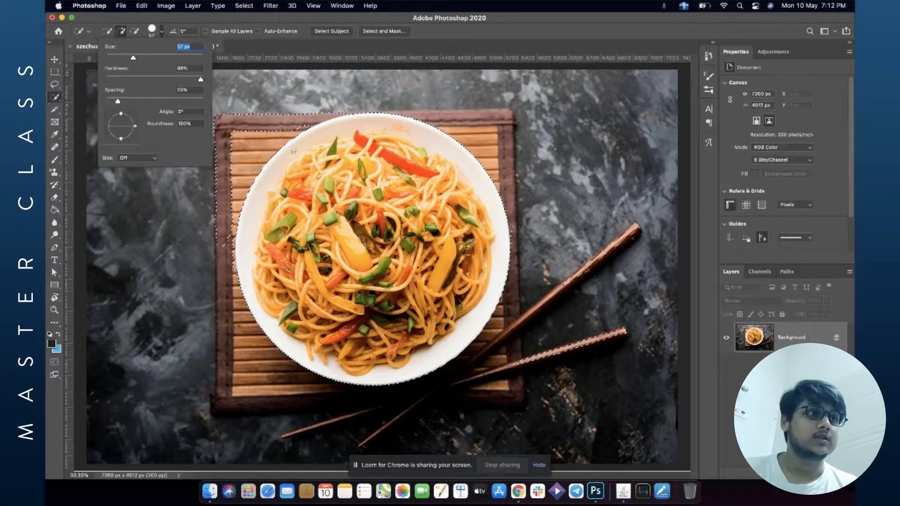
key("alt")
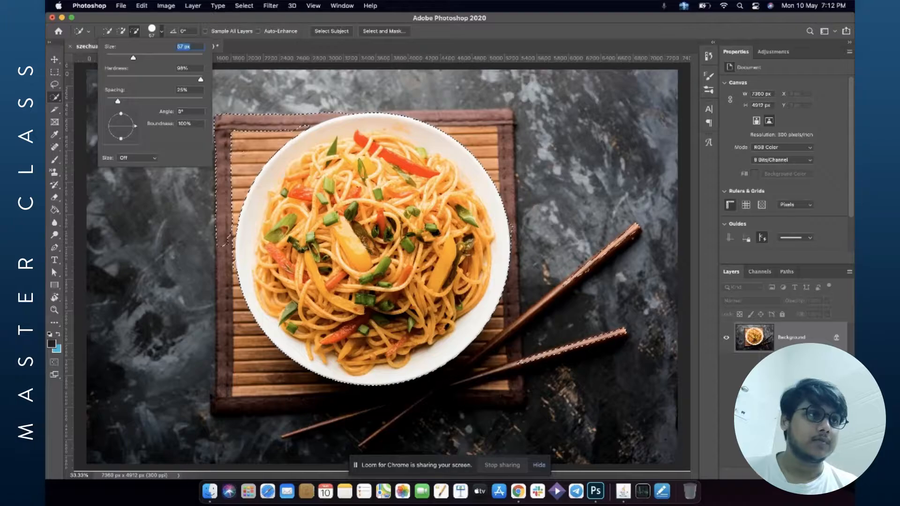
left_click(243, 138, "alt")
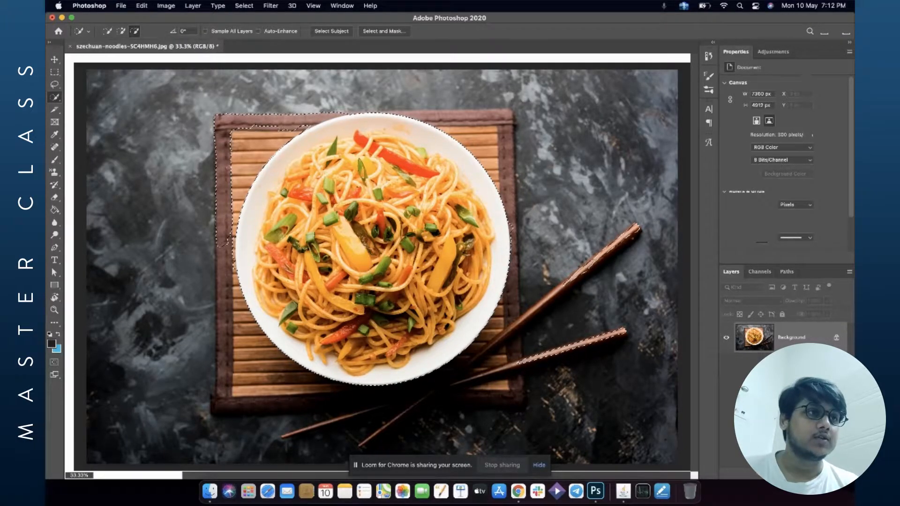
left_click(257, 122, "alt")
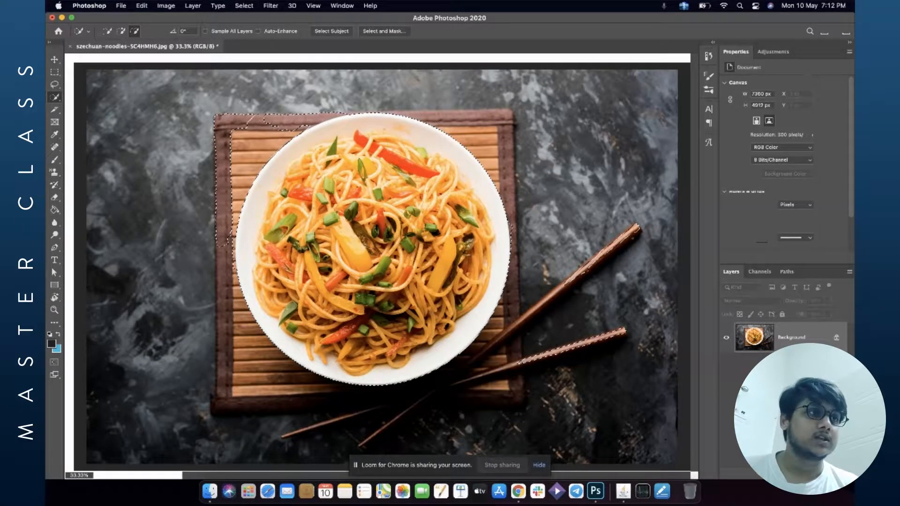
left_click(226, 218, "alt")
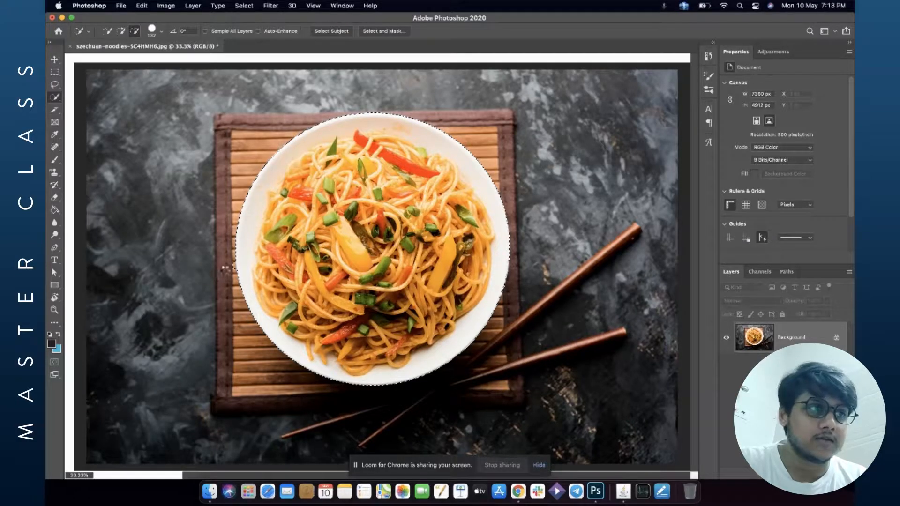
left_click(225, 271, "alt")
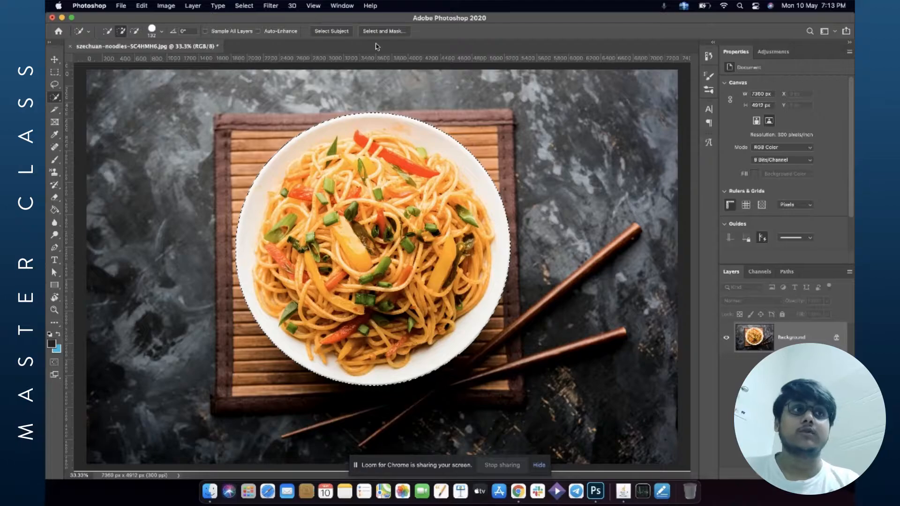
Refine the plate selection in Select and Mask with Decontaminate Colors enabled, outputting a new masked layer.
left_click(383, 31)
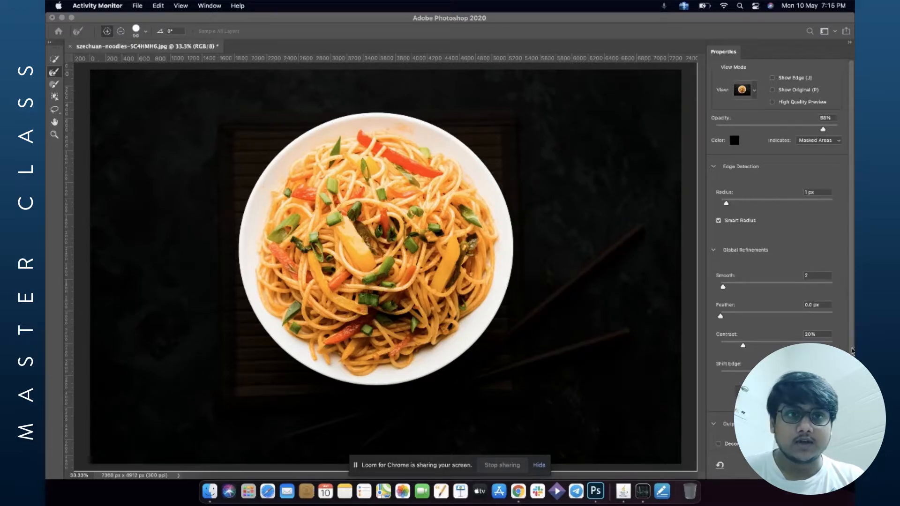
left_click_drag(852, 353, 852, 408)
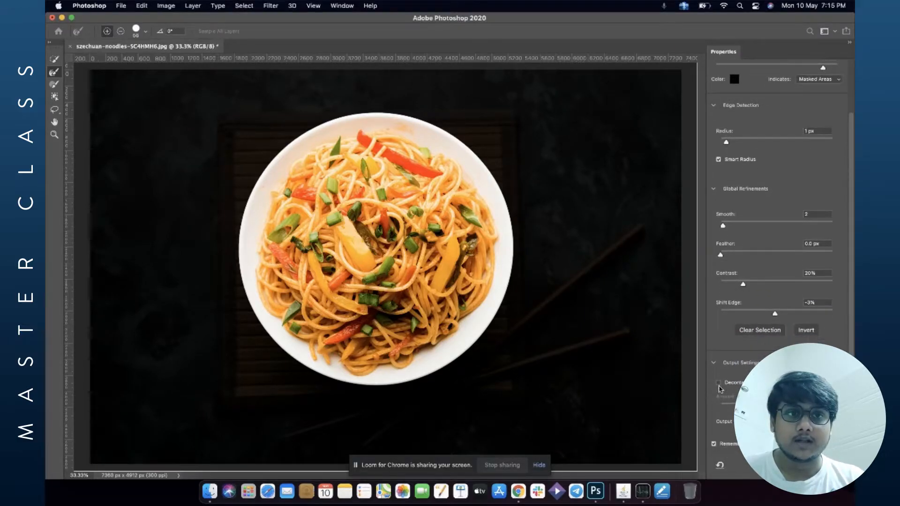
left_click(719, 383)
left_click(719, 384)
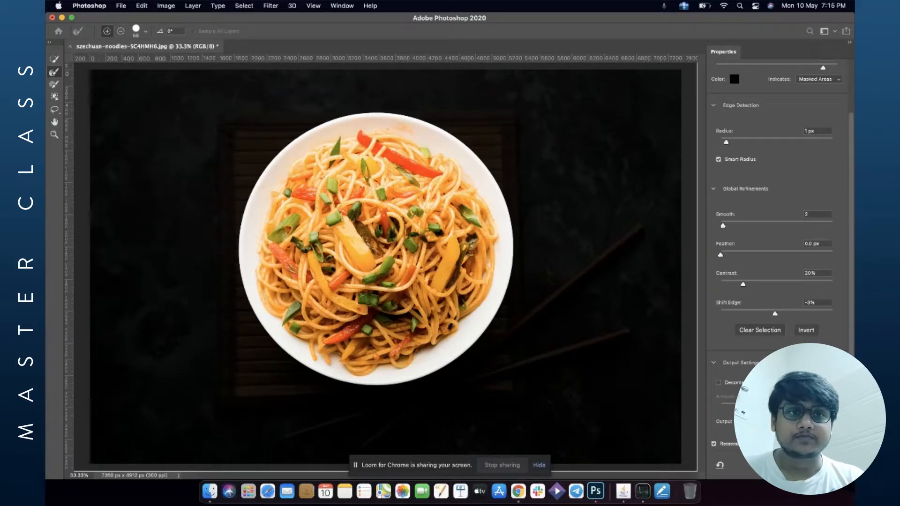
left_click(719, 383)
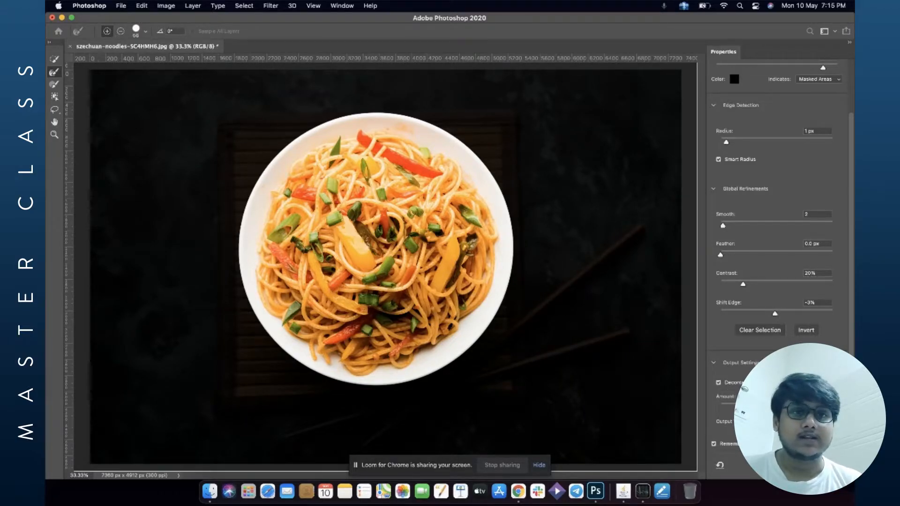
left_click(828, 465)
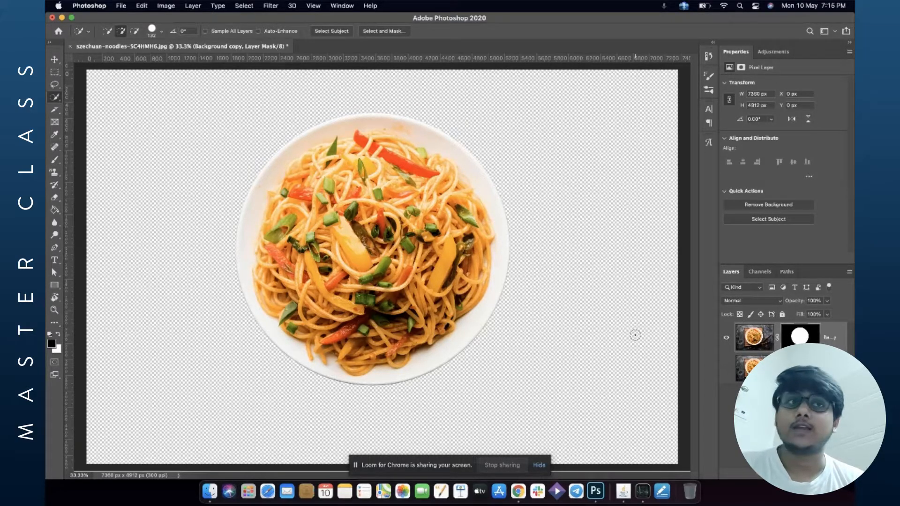
Revert the document to its originally opened state through the History panel.
left_click(709, 56)
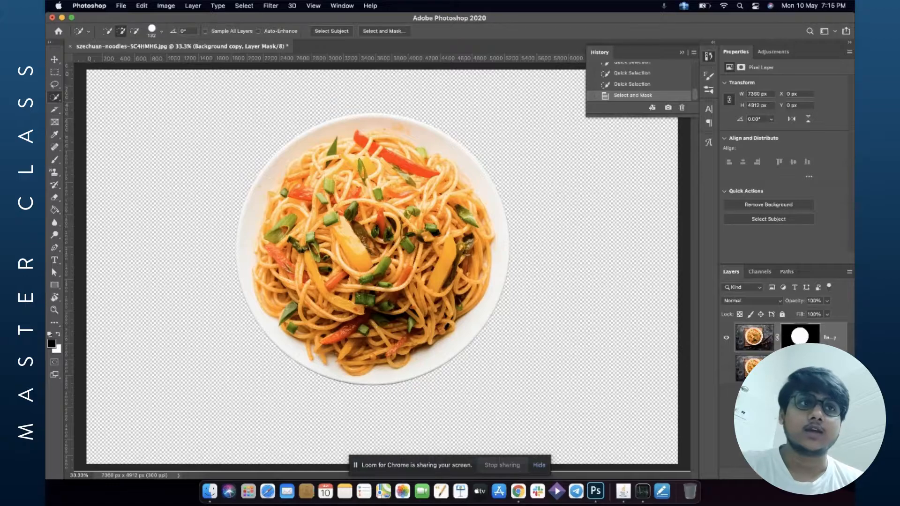
left_click(647, 68)
Draw an elliptical selection around the plate with the Elliptical Marquee tool, redoing the first attempt.
right_click(54, 72)
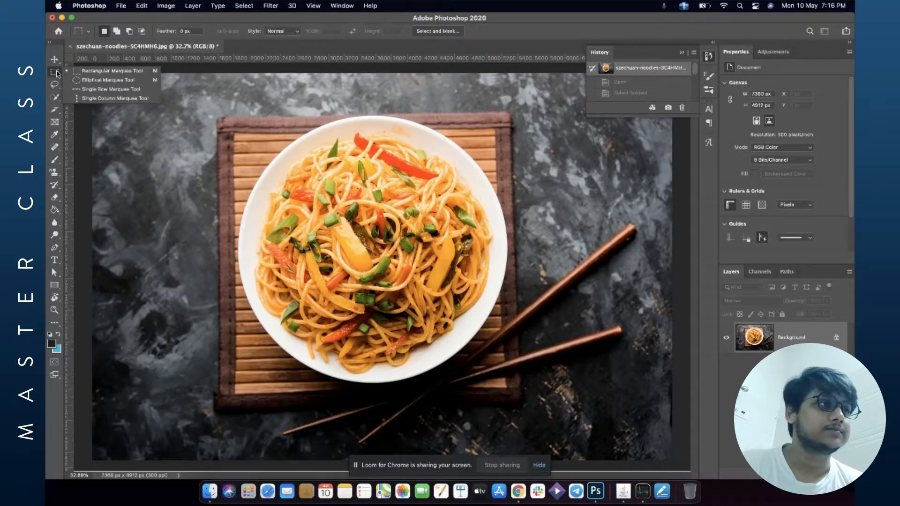
left_click(84, 80)
left_click_drag(261, 127, 415, 282)
key("super+z")
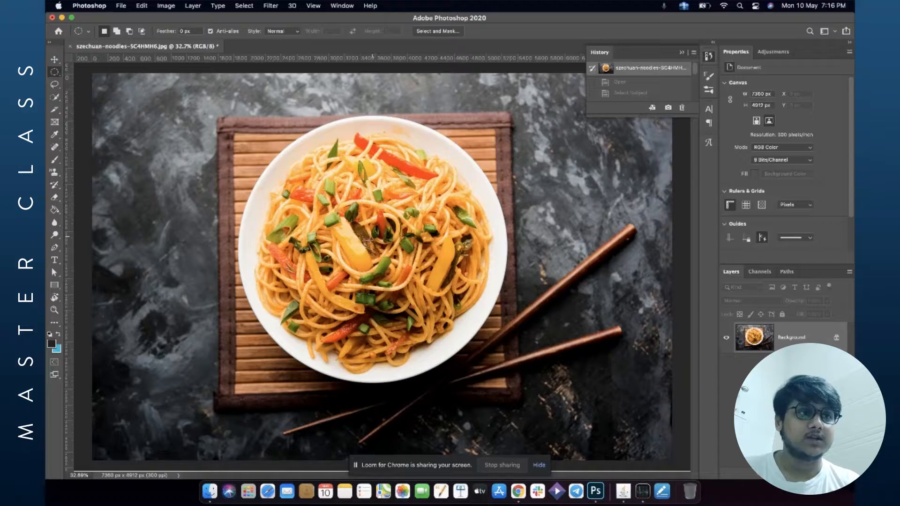
left_click_drag(457, 304, 610, 371)
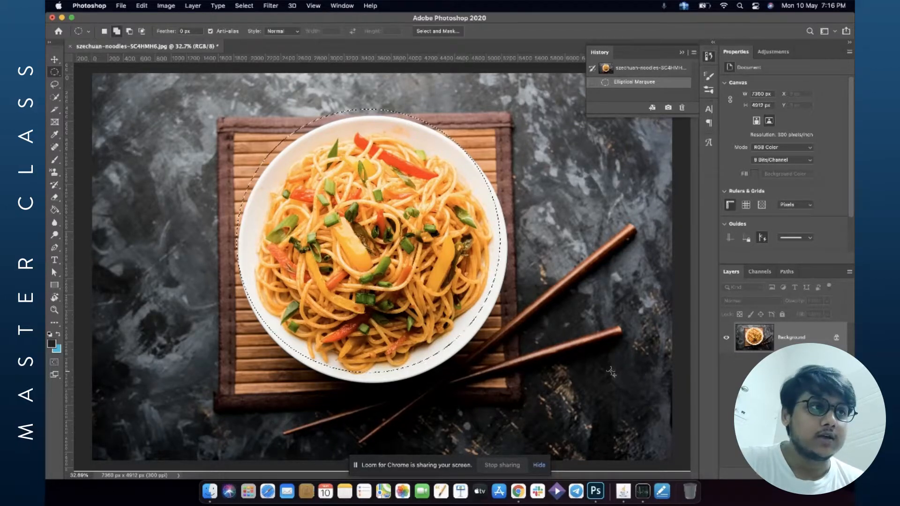
Nudge the elliptical selection down and to the right until it aligns with the plate's rim.
key("Down")
key("Down")
key("Down")
key("Down")
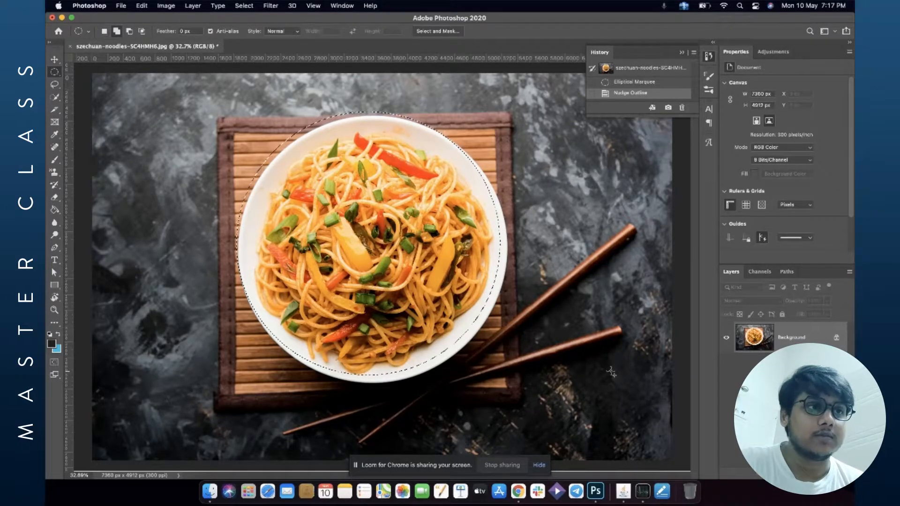
key("shift+Down")
key("shift+Down")
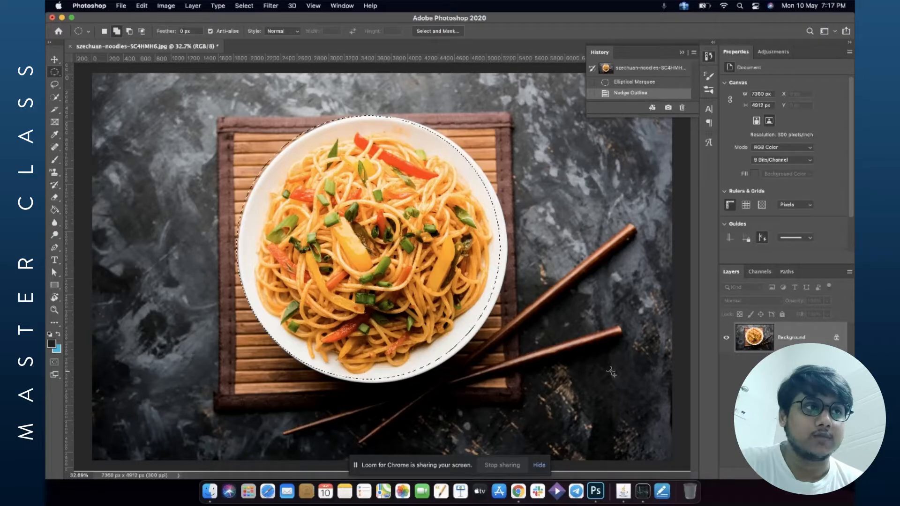
key("shift+Right")
key("shift+Right")
key("shift+Right")
key("shift+Right")
key("shift+Right")
key("shift+Right")
key("shift+Down")
key("shift+Down")
key("shift+Down")
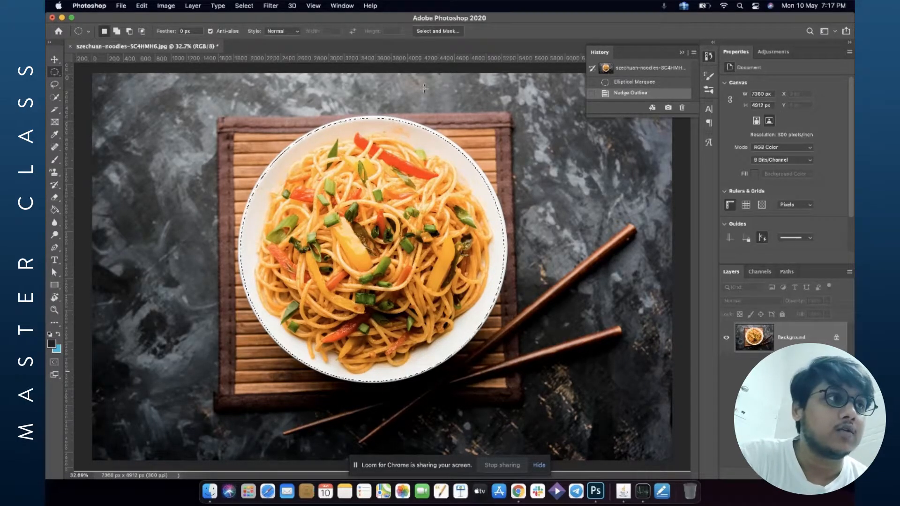
Open Select and Mask for the elliptical plate selection.
left_click(240, 6)
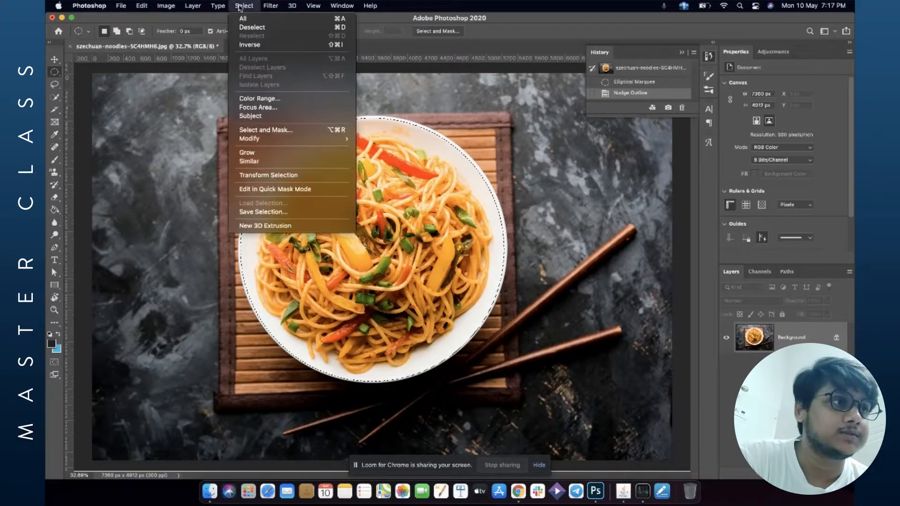
mouse_move(297, 143)
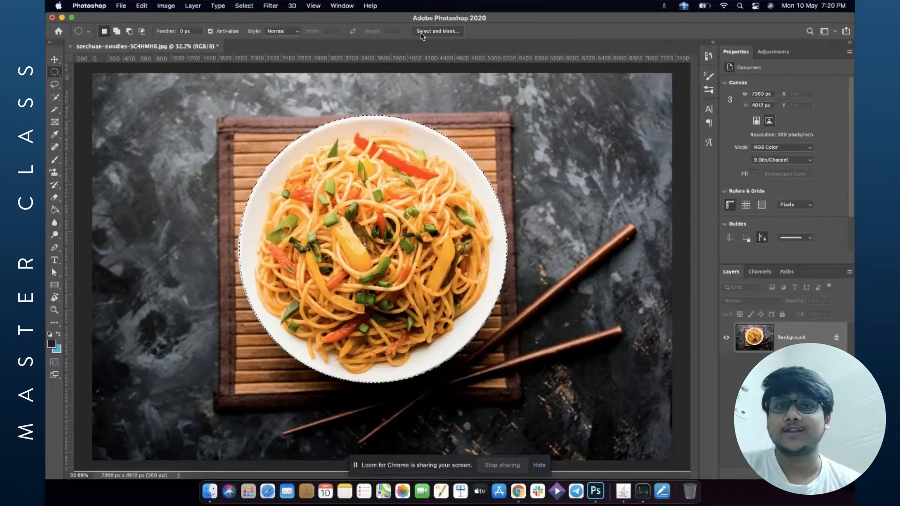
left_click(421, 33)
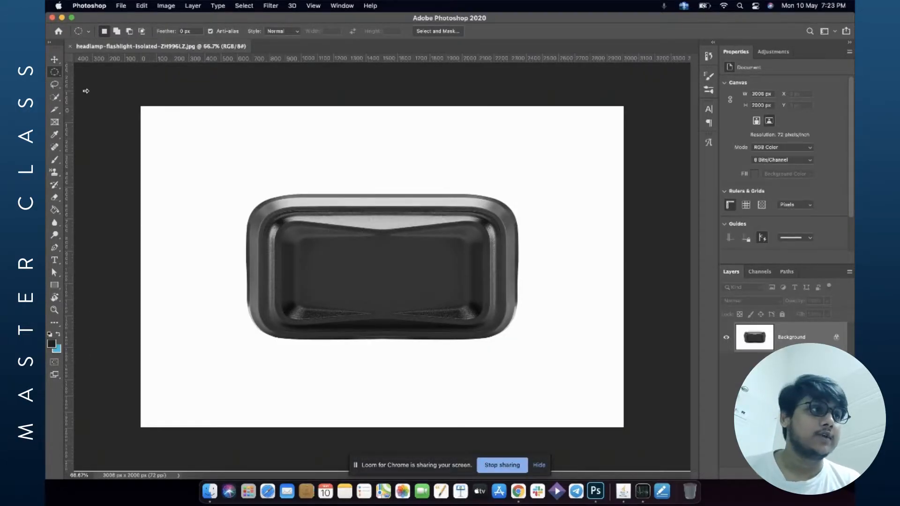
Select the headlamp by drawing a rectangle around it with the Object Selection tool.
left_click(54, 97)
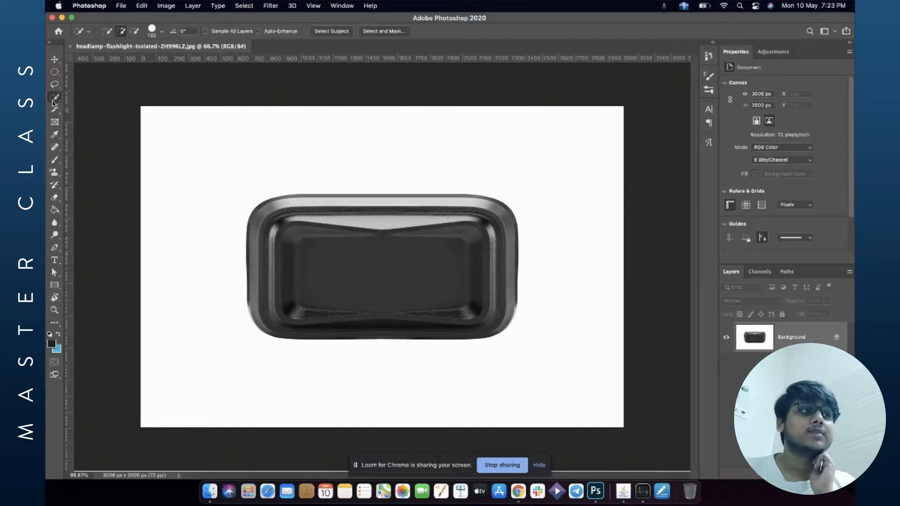
right_click(56, 99)
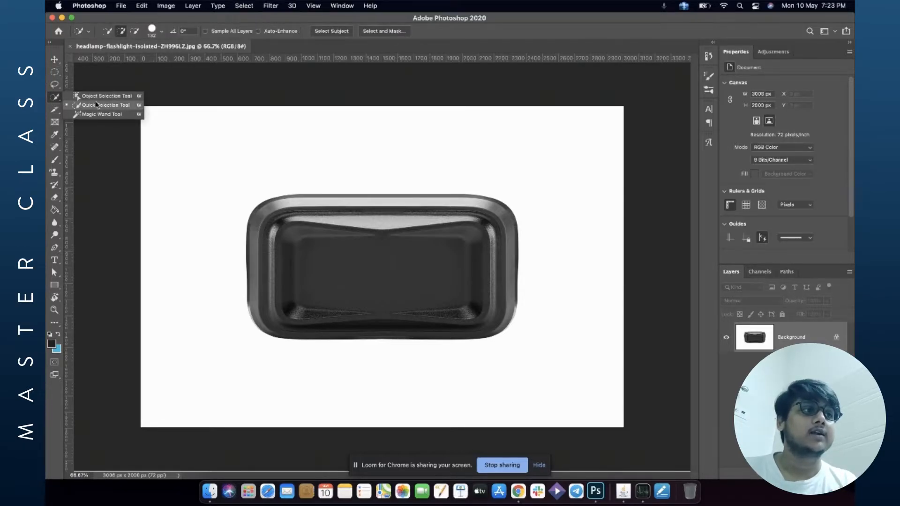
left_click(102, 96)
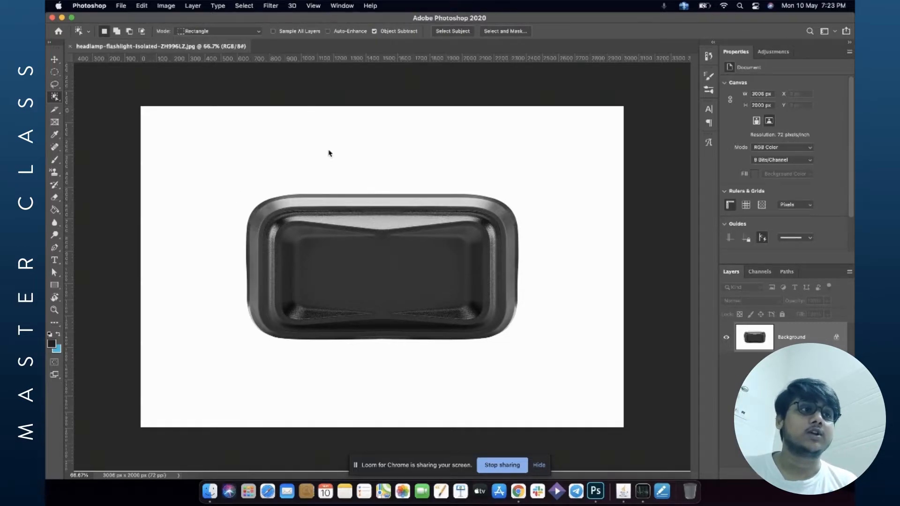
left_click_drag(231, 183, 519, 355)
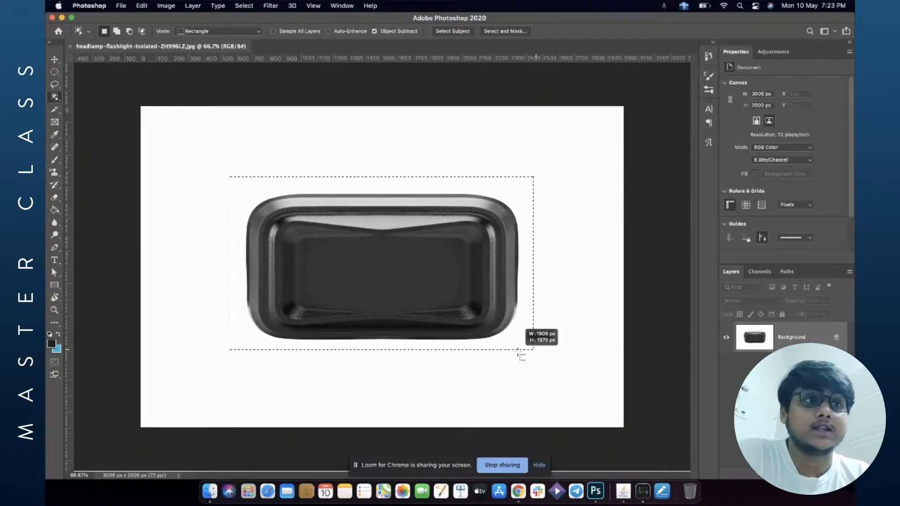
left_click_drag(520, 355, 521, 355)
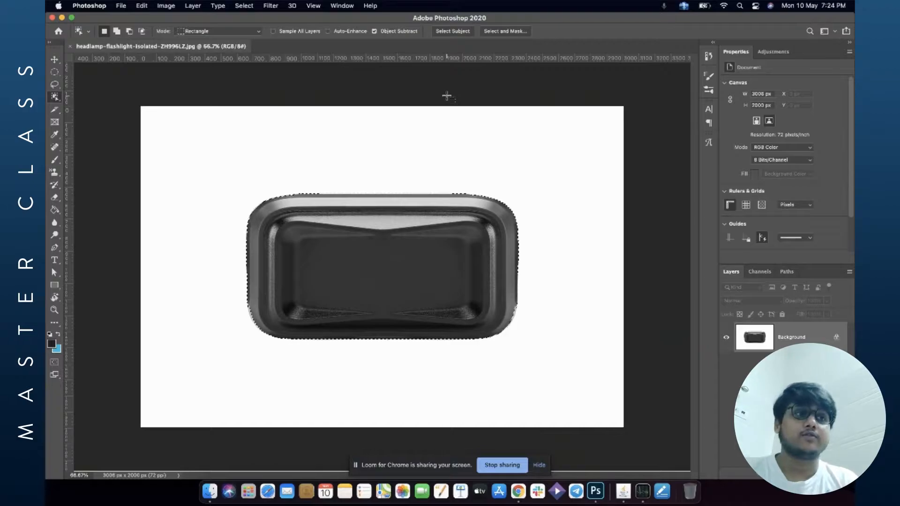
Add the missed upper rim of the headlamp to the selection with the Quick Selection tool.
left_click_drag(327, 176, 390, 190)
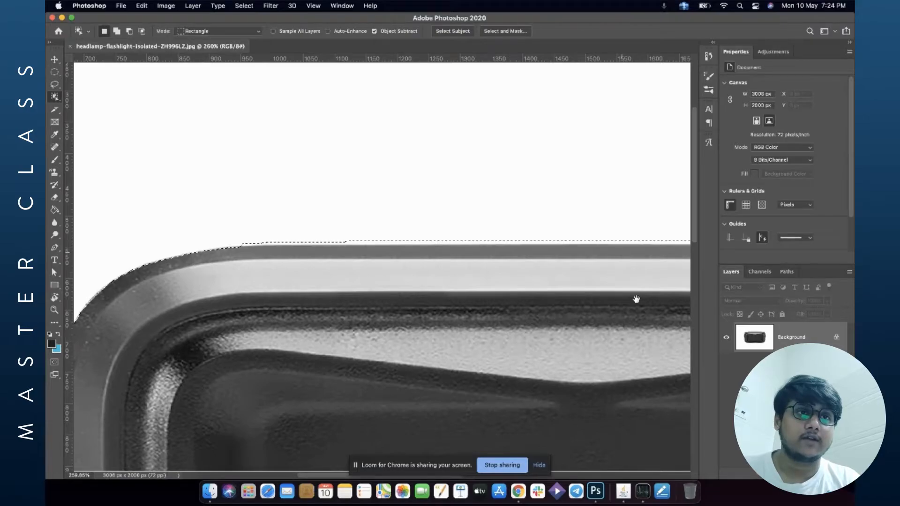
key("super+0")
key("shift+w")
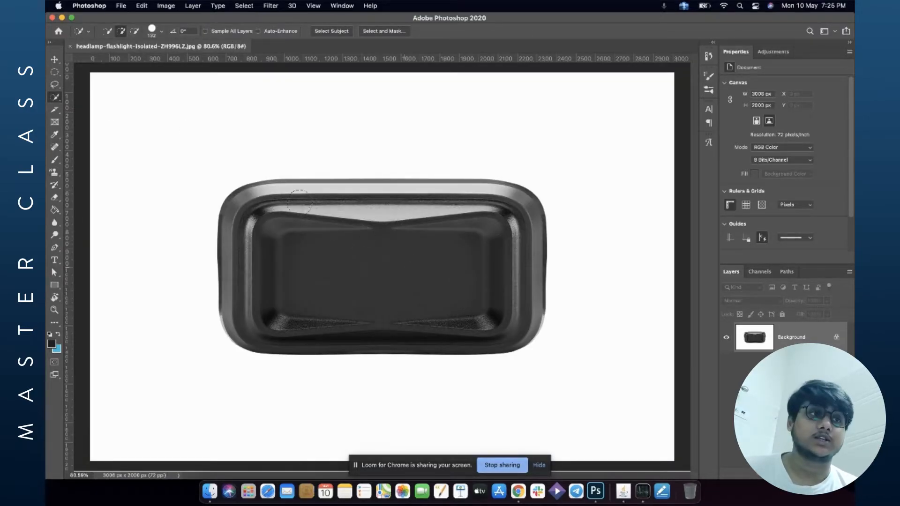
left_click(339, 198)
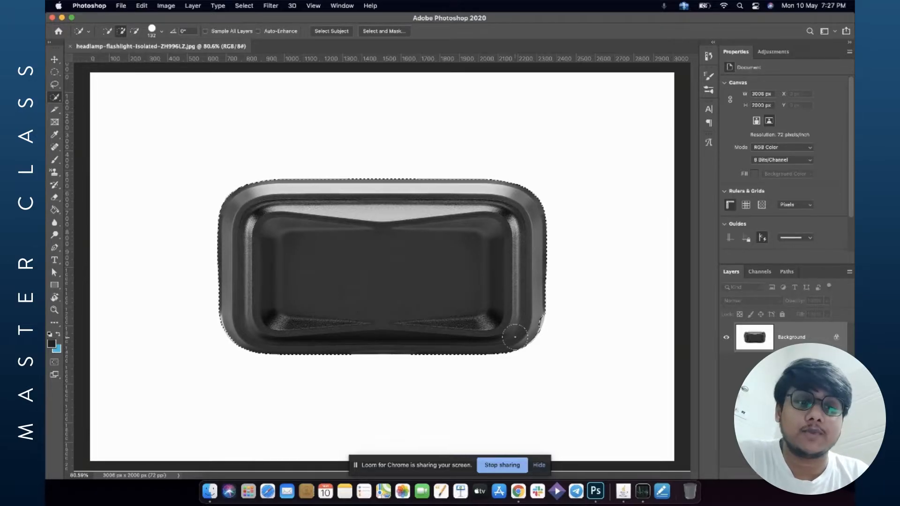
Trace a Pen path along the headlamp's lower-right corner and add it to the selection with 0 px feather.
key("p")
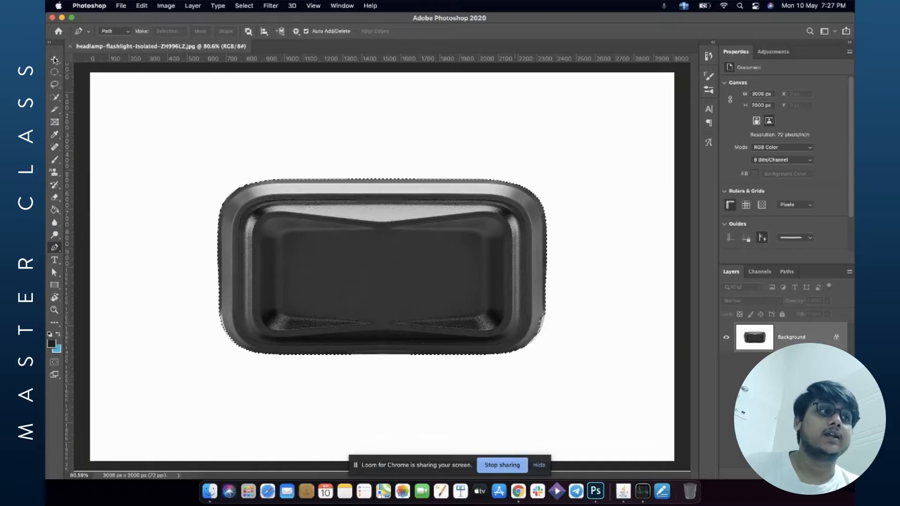
left_click(124, 33)
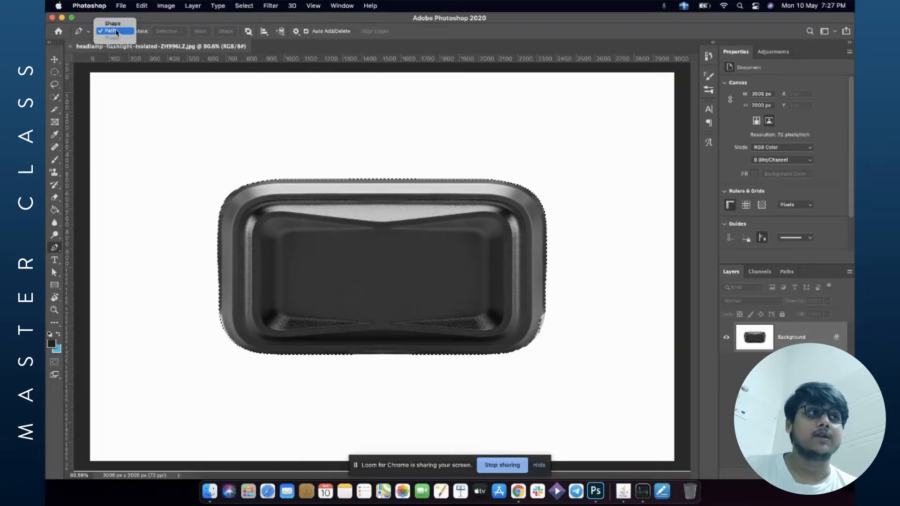
left_click(115, 31)
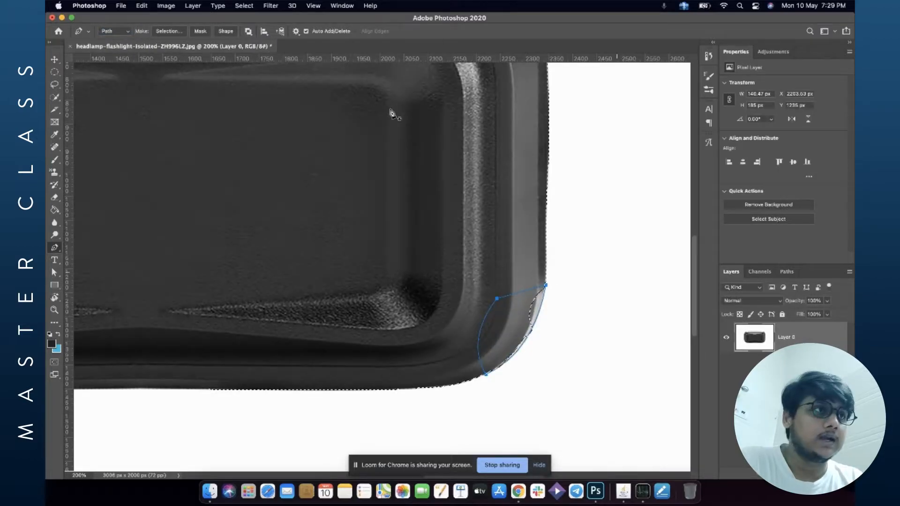
left_click(177, 32)
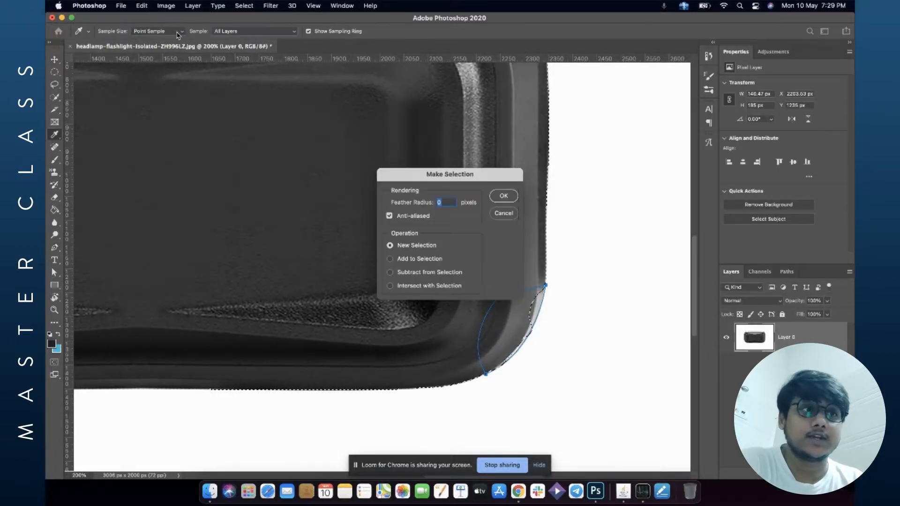
left_click(420, 260)
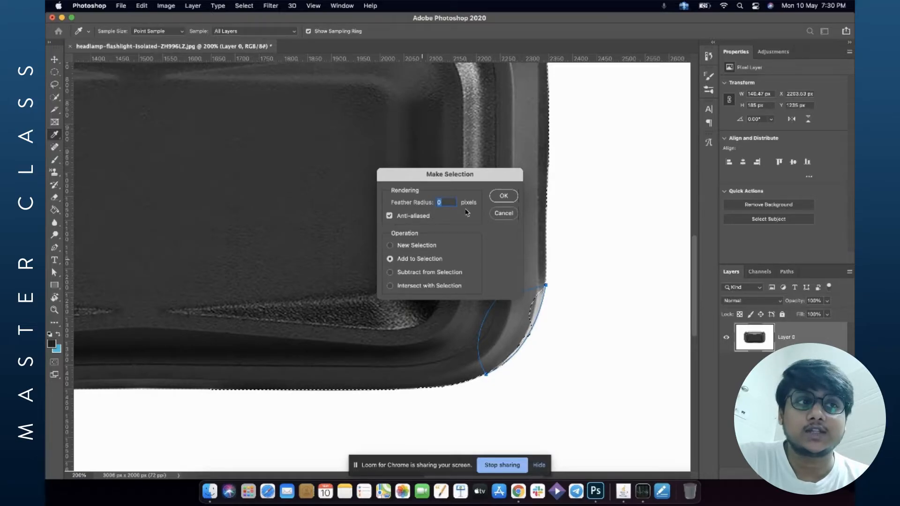
left_click(503, 197)
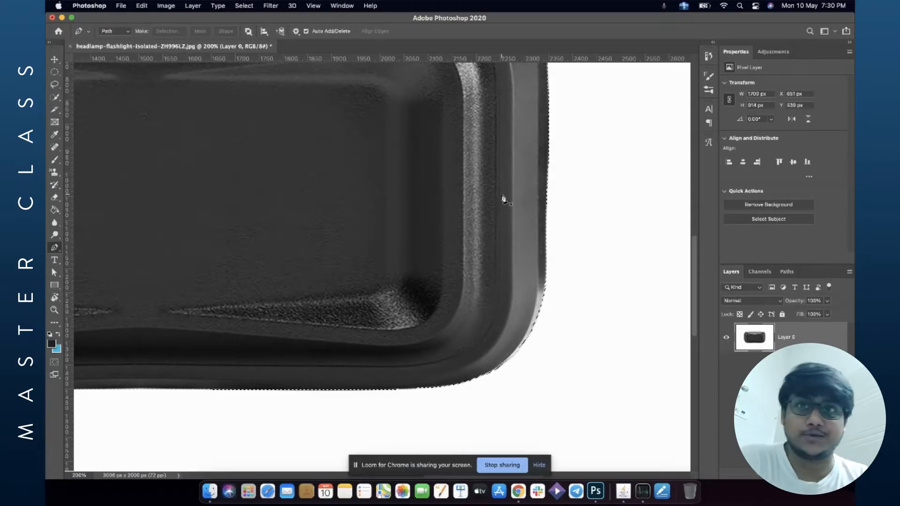
Trace a Pen path along the headlamp's lower-left corner and add it to the selection as well.
scroll(503, 197, "left", 5)
scroll(503, 198, "left", 5)
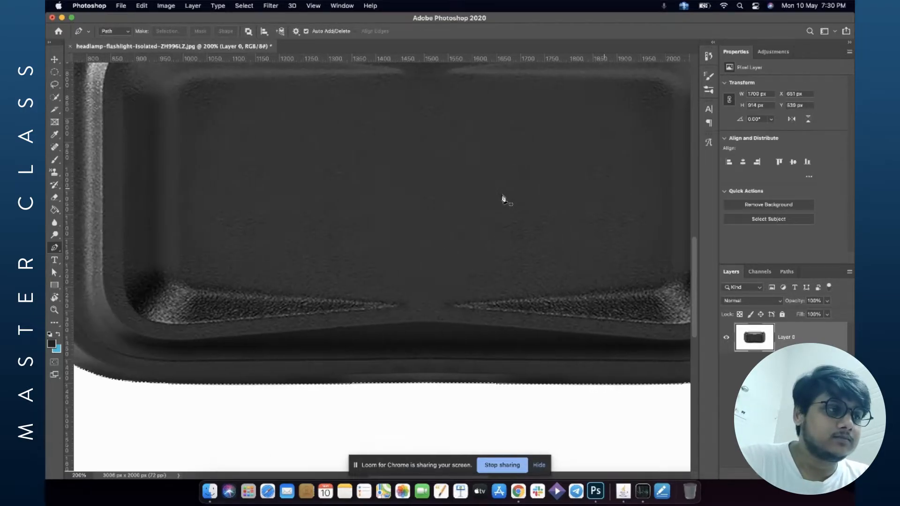
scroll(503, 198, "left", 2)
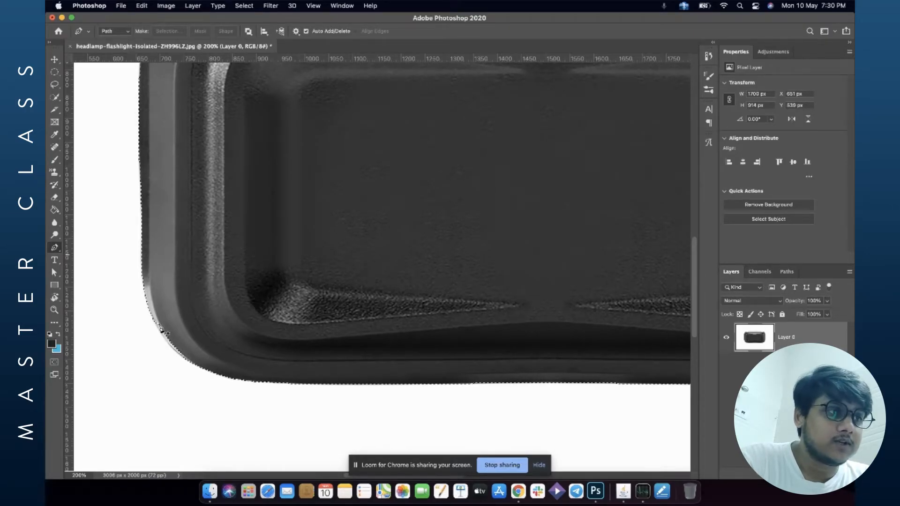
left_click(155, 323)
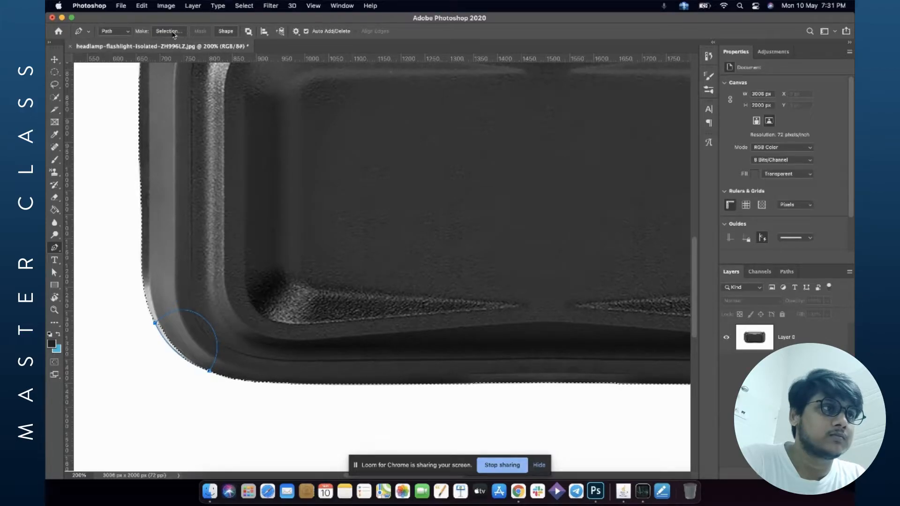
left_click(173, 33)
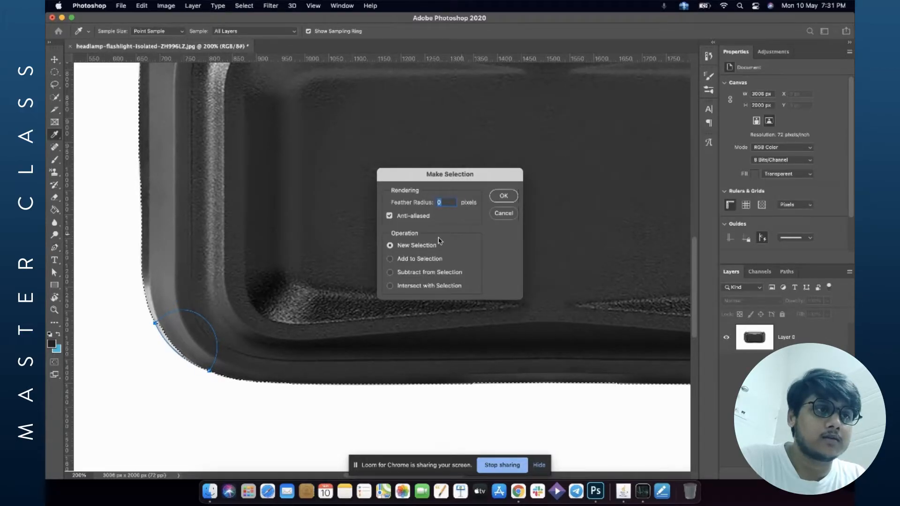
left_click(422, 259)
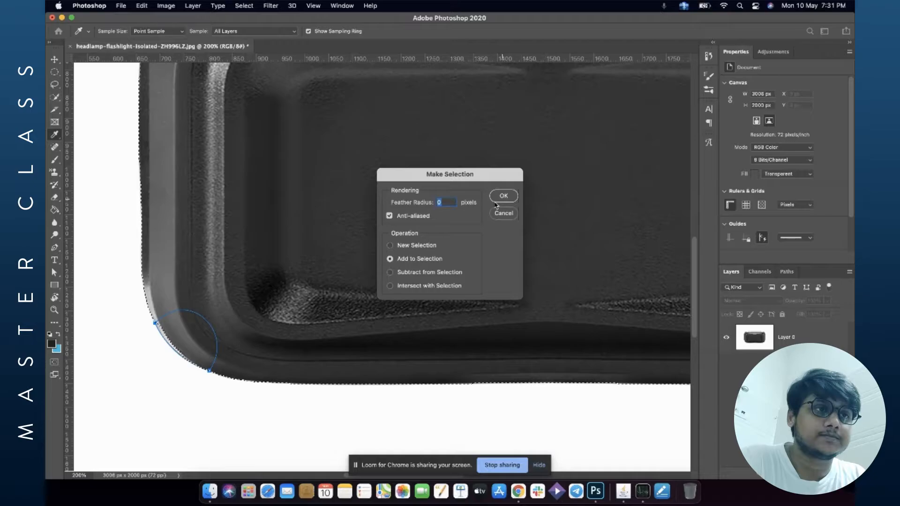
left_click(502, 198)
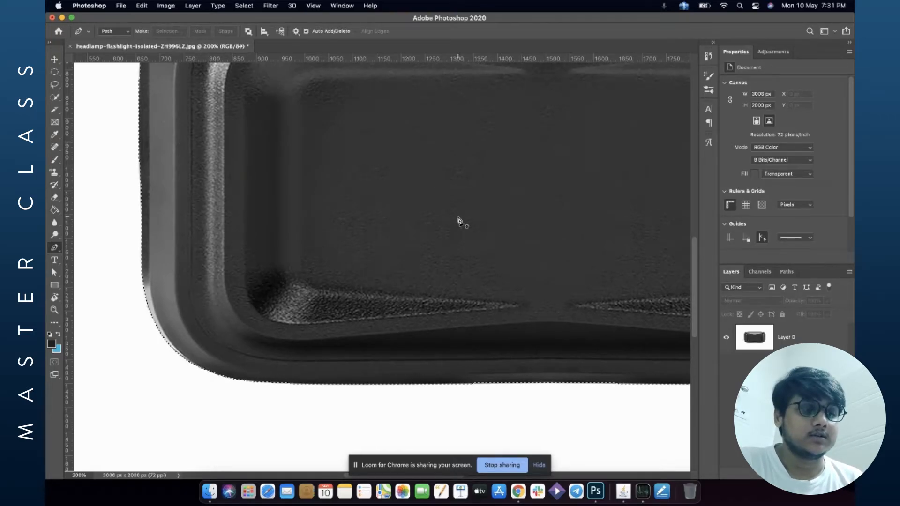
scroll(460, 220, "down", 5)
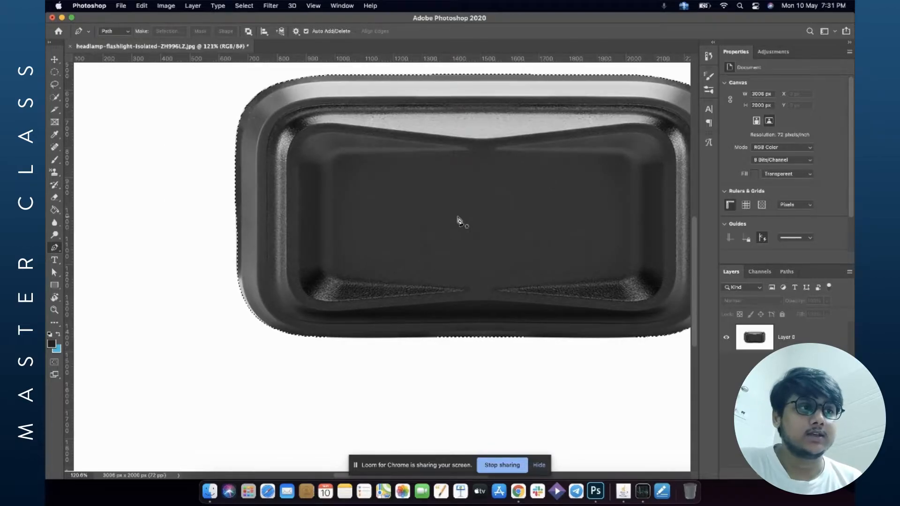
scroll(460, 220, "down", 1)
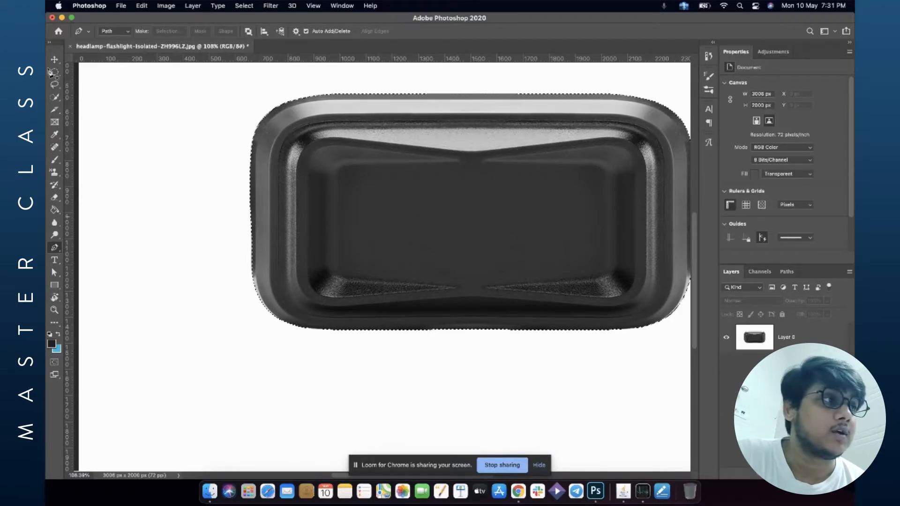
left_click(55, 97)
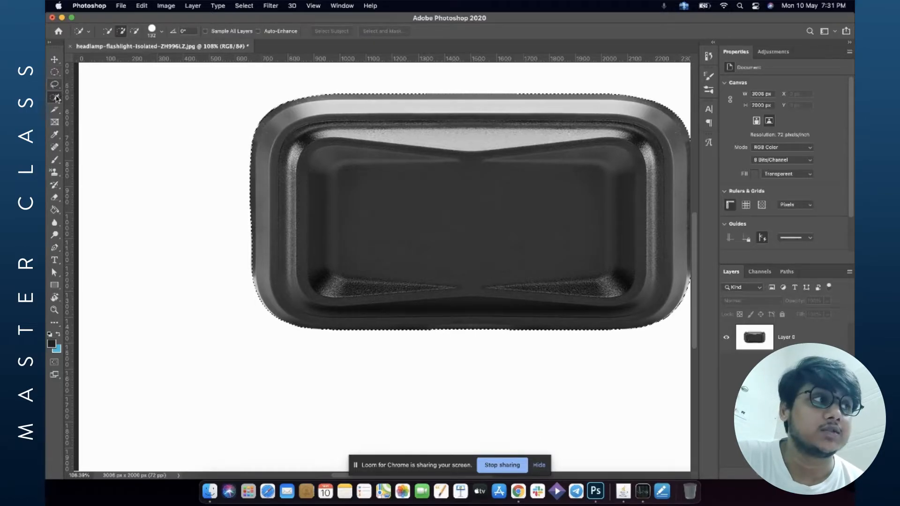
left_click(55, 72)
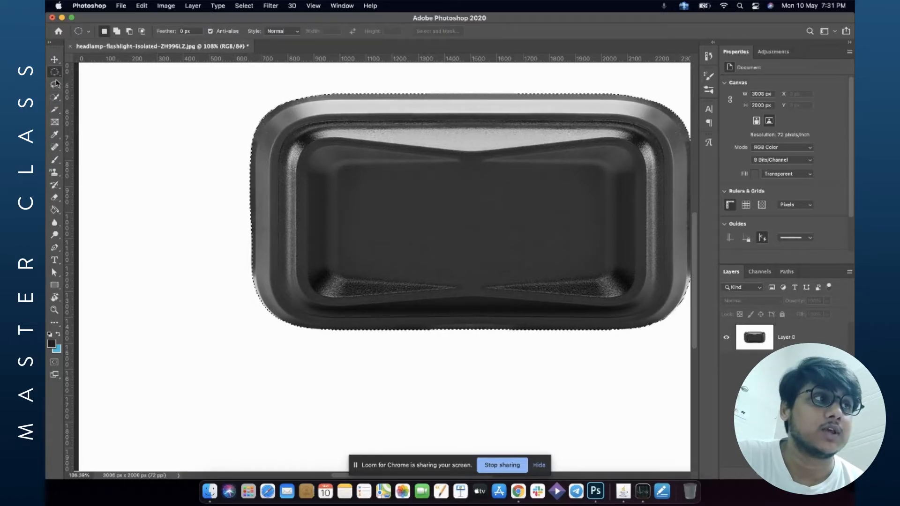
left_click(55, 99)
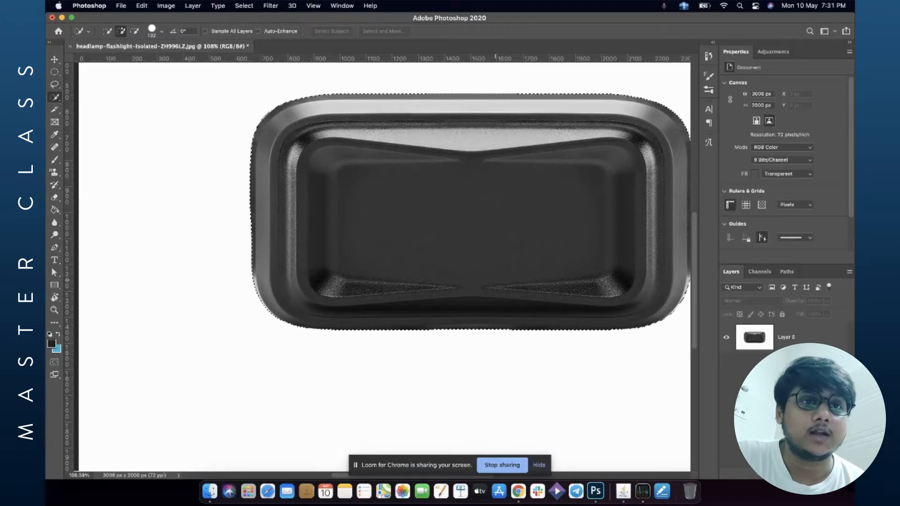
left_click(784, 346)
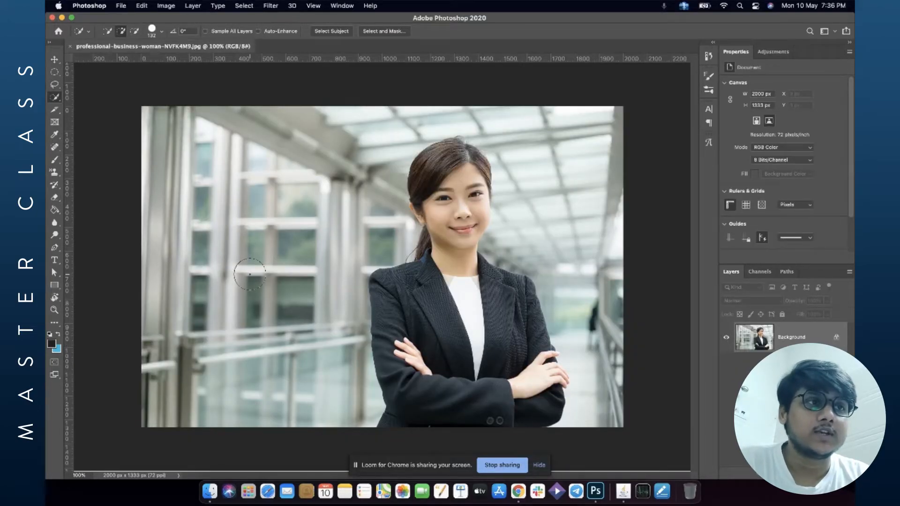
Select the businesswoman by drawing a rectangle around her with the Object Selection tool.
scroll(250, 274, "up", 5)
scroll(249, 274, "down", 4)
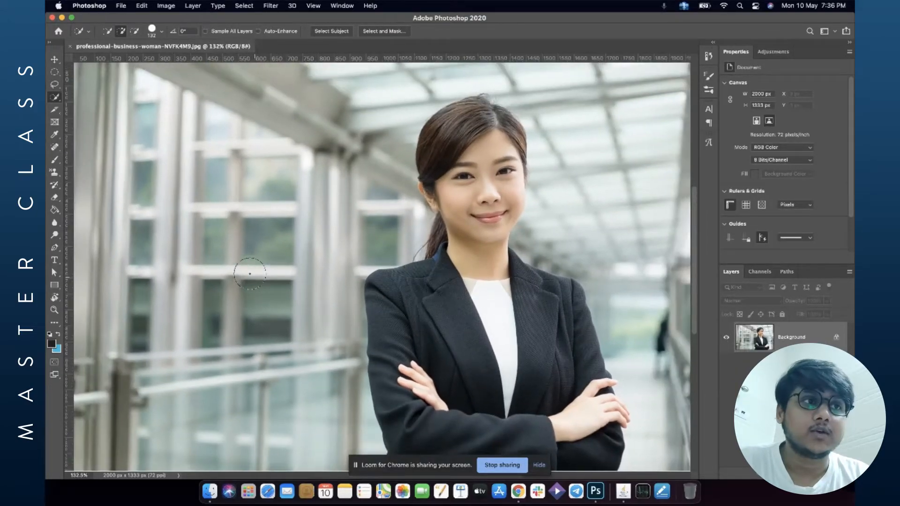
scroll(250, 274, "up", 6)
scroll(493, 173, "up", 5)
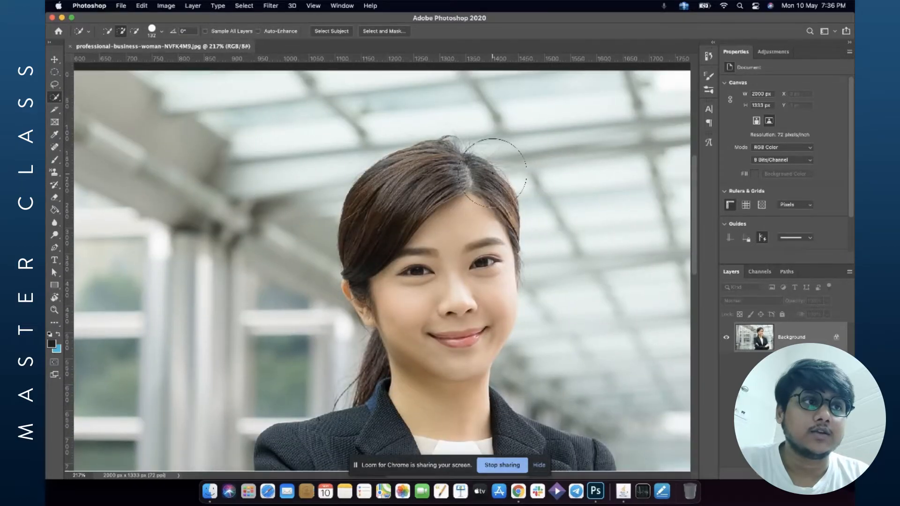
scroll(493, 173, "down", 1)
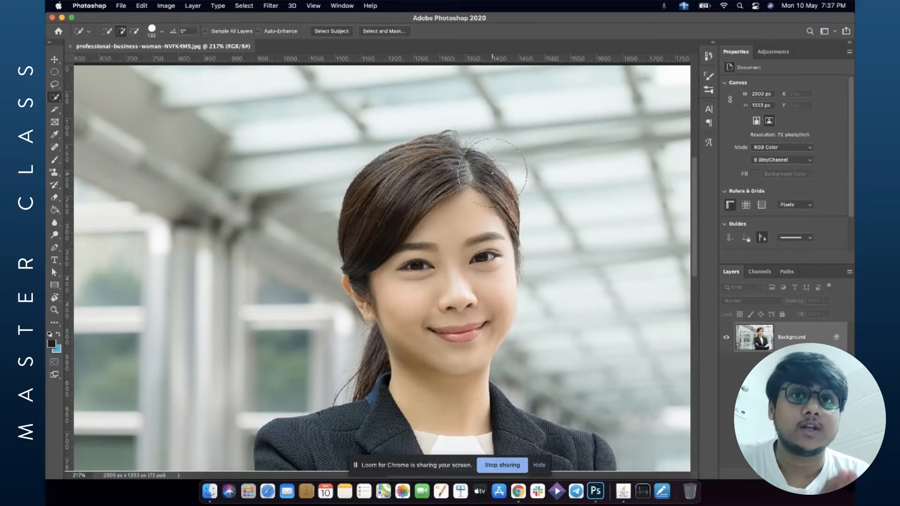
scroll(493, 173, "down", 3)
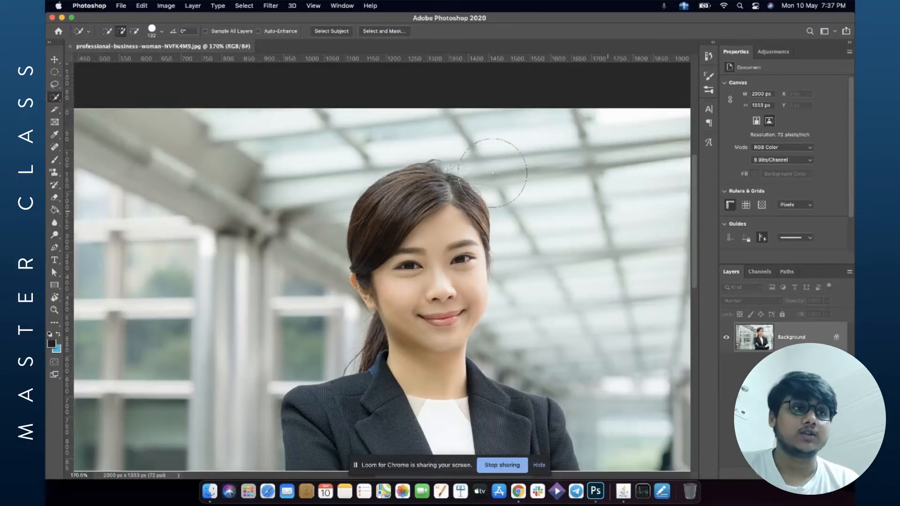
scroll(492, 173, "down", 2)
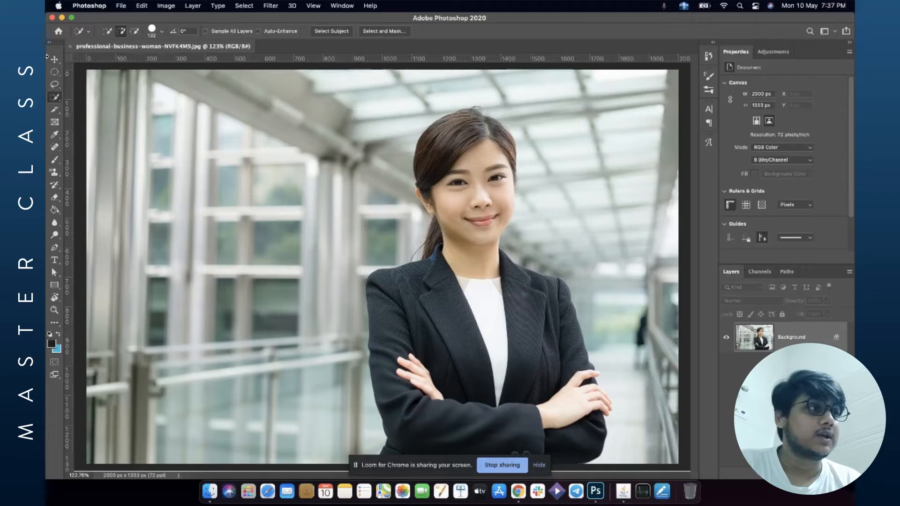
left_click(53, 98)
left_click(109, 97)
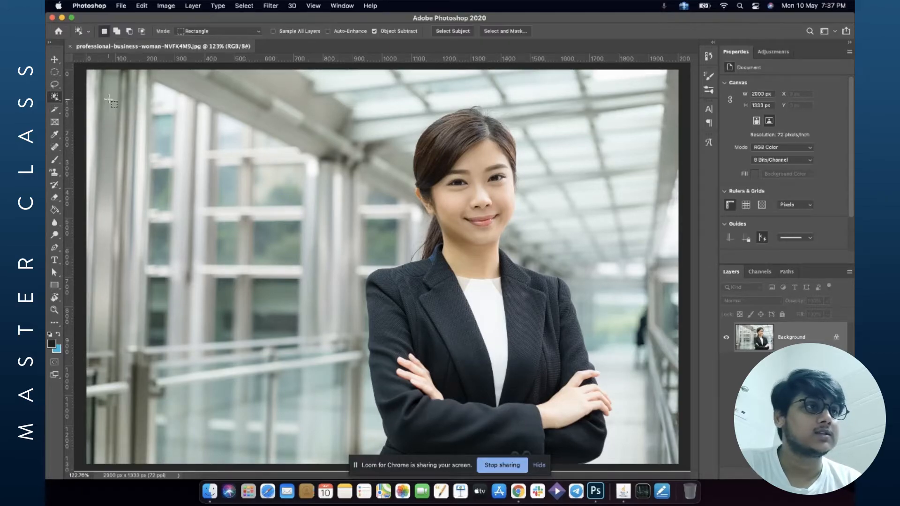
left_click_drag(364, 96, 639, 489)
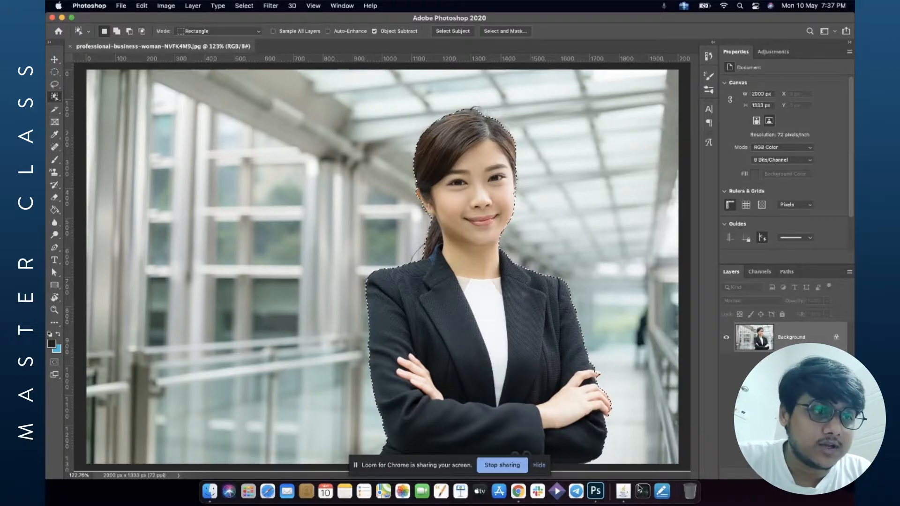
Zoom in and inspect the selection edge around the woman's hair, face and shoulders.
key("super+plus")
key("super+plus")
key("super+plus")
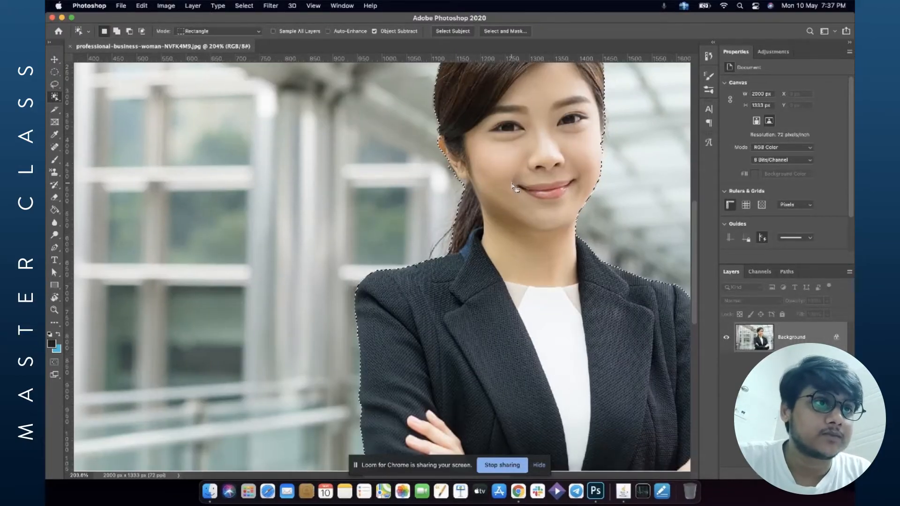
scroll(513, 187, "up", 1)
scroll(514, 188, "up", 3)
scroll(513, 187, "right", 2)
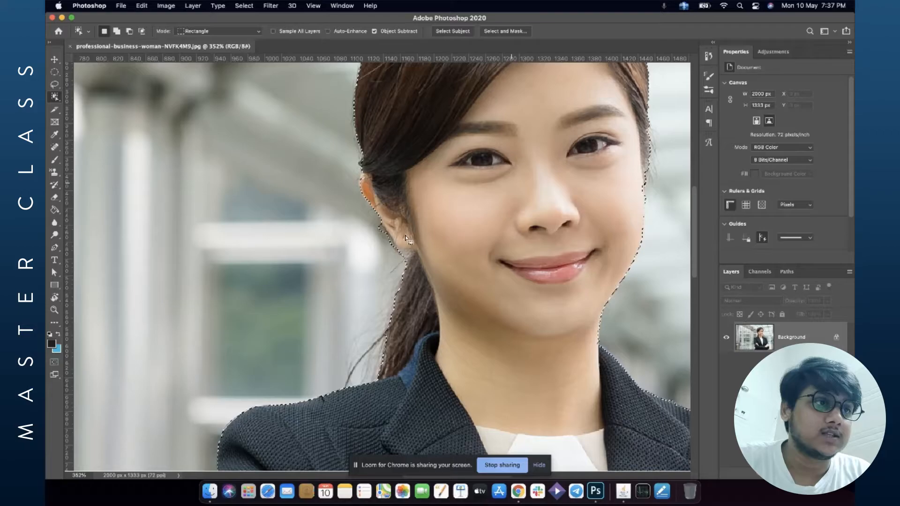
scroll(475, 191, "up", 3)
scroll(475, 191, "right", 5)
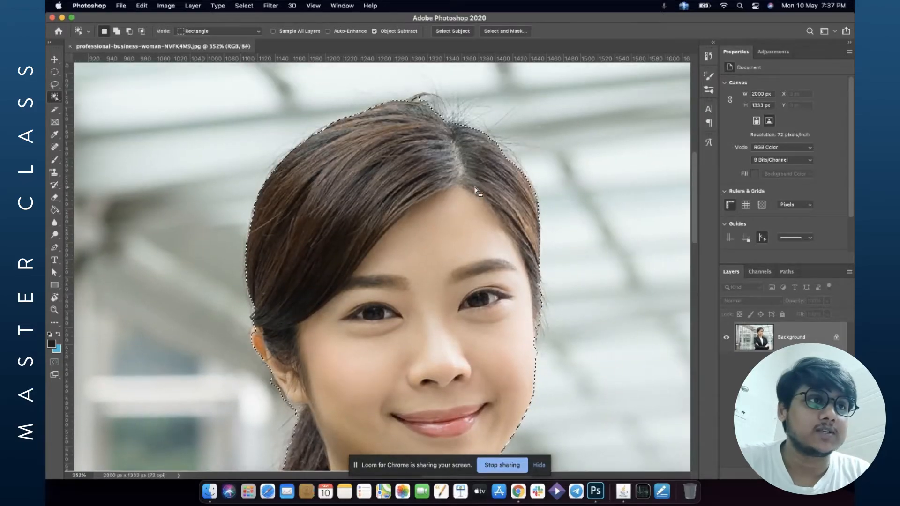
scroll(535, 298, "down", 5)
scroll(535, 298, "right", 2)
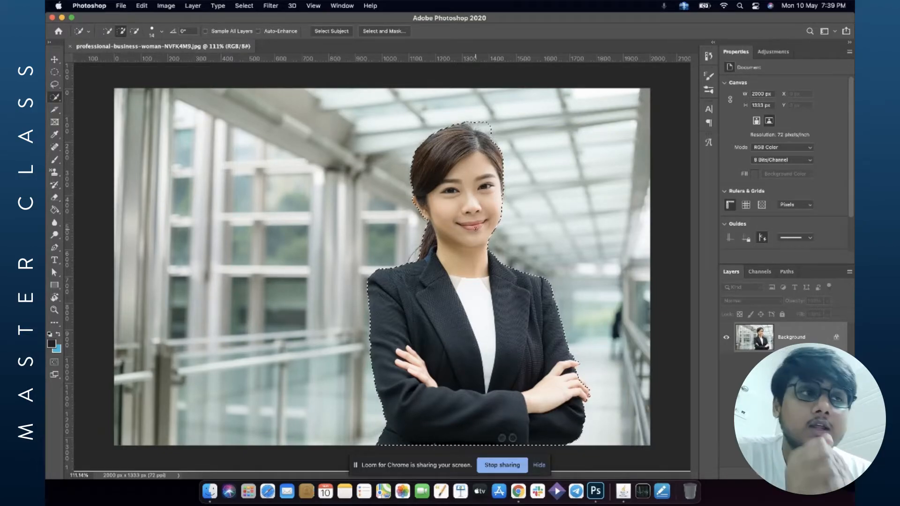
Open Select and Mask and brush the Refine Edge tool over the stray hair on top of her head.
left_click(394, 33)
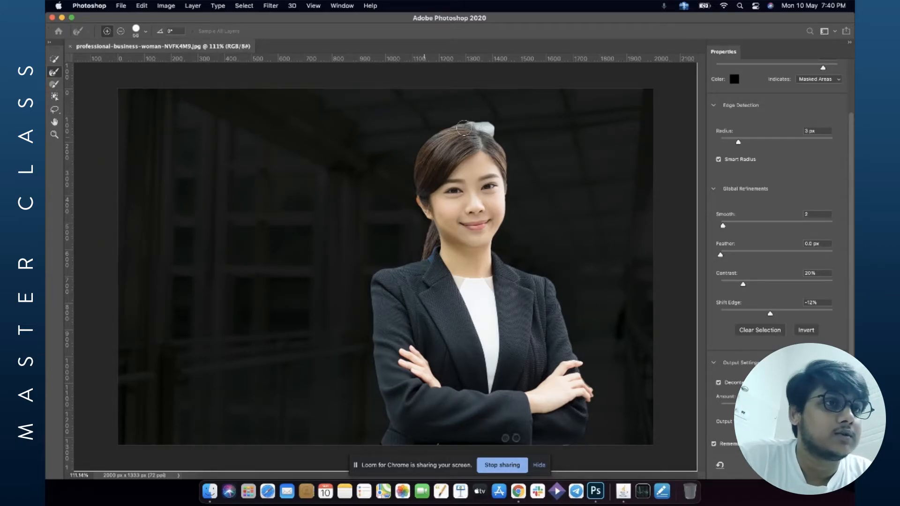
mouse_move(477, 117)
left_mouse_down()
mouse_move(485, 123)
mouse_move(475, 125)
left_mouse_up()
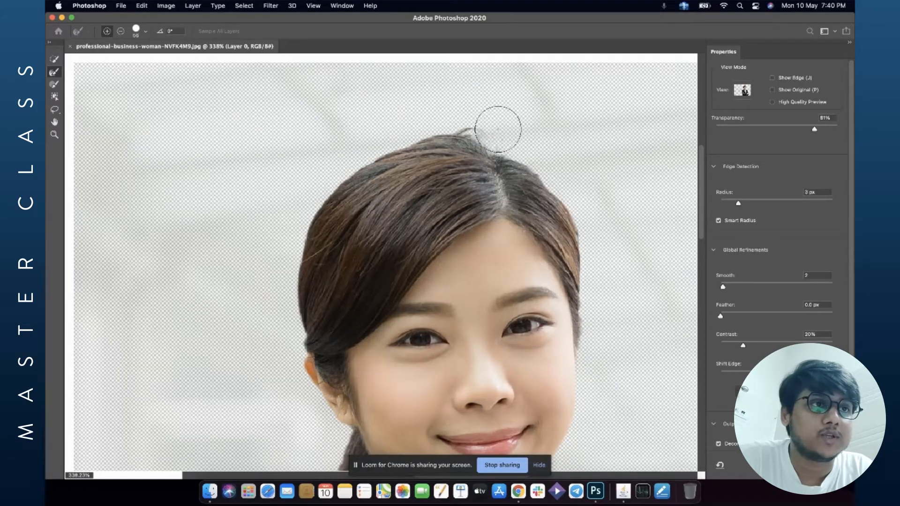
mouse_move(498, 129)
left_mouse_down()
mouse_move(545, 147)
mouse_move(584, 186)
left_mouse_up()
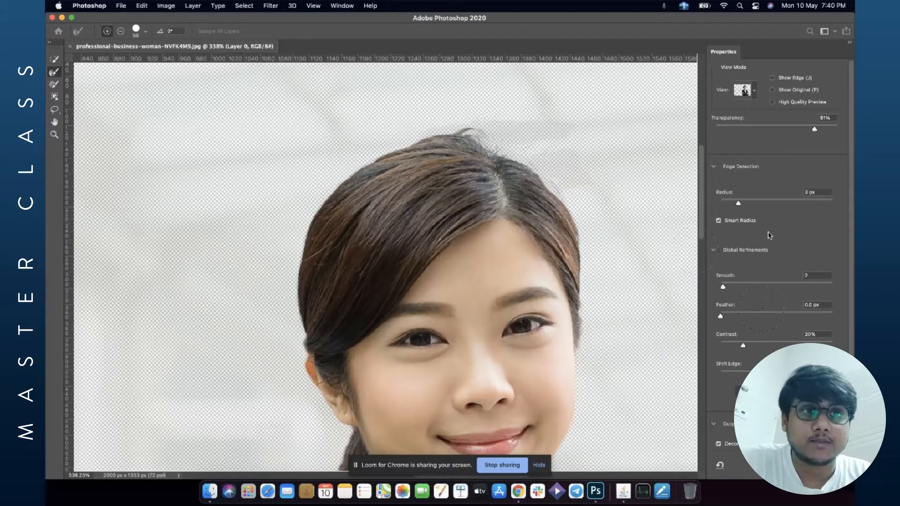
Set the Select and Mask Radius to 2 px, Smooth to 0 and Contrast to 26%.
left_click_drag(735, 204, 734, 204)
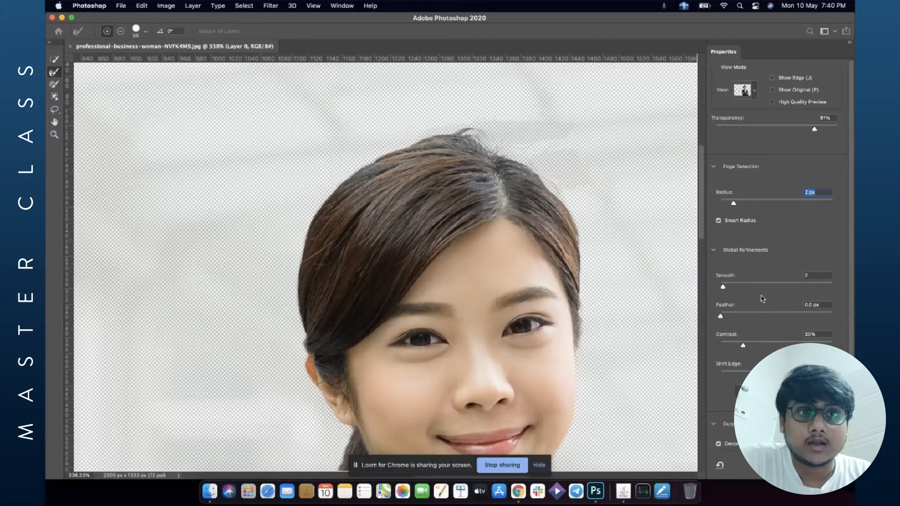
left_click_drag(724, 287, 705, 292)
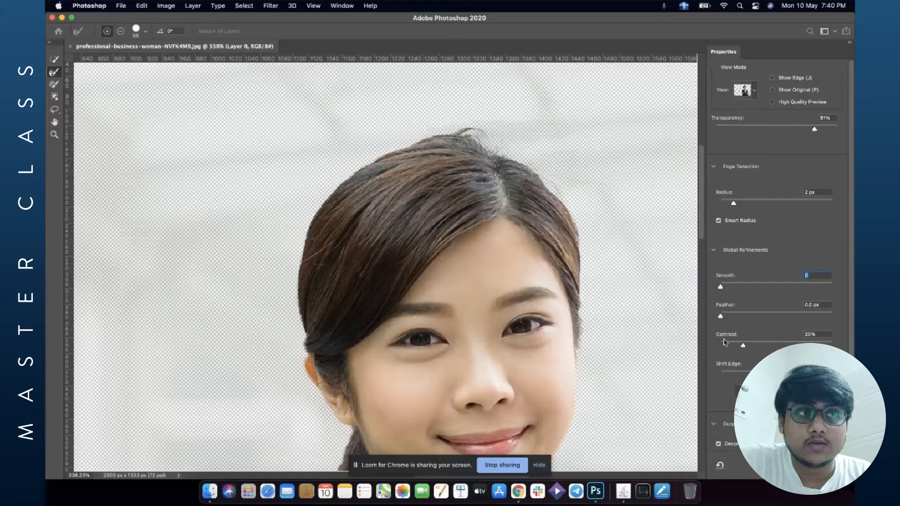
left_click(749, 346)
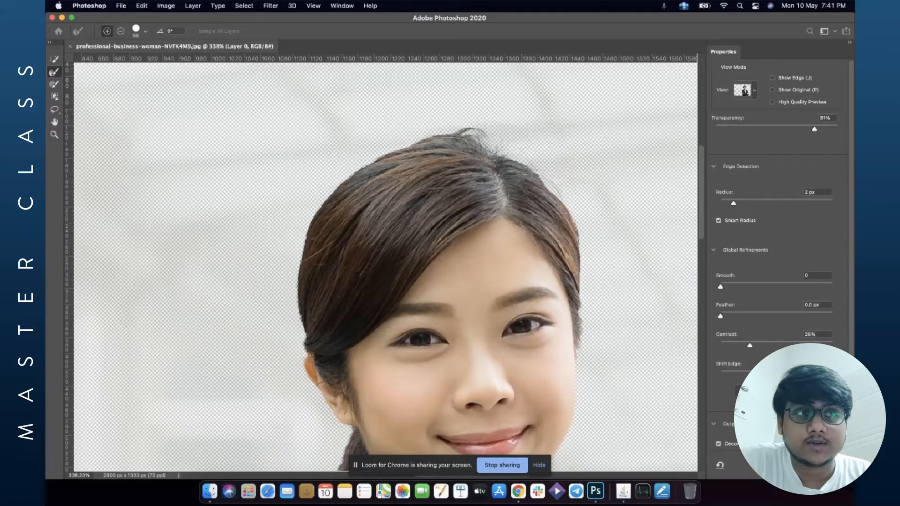
Turn off Decontaminate Colors and apply the refined selection of the businesswoman.
scroll(591, 272, "down", 2)
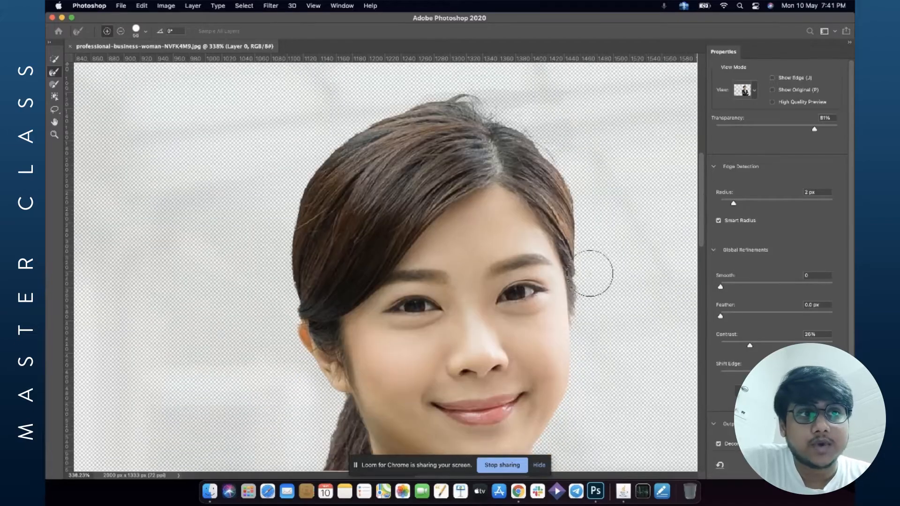
scroll(590, 273, "up", 1)
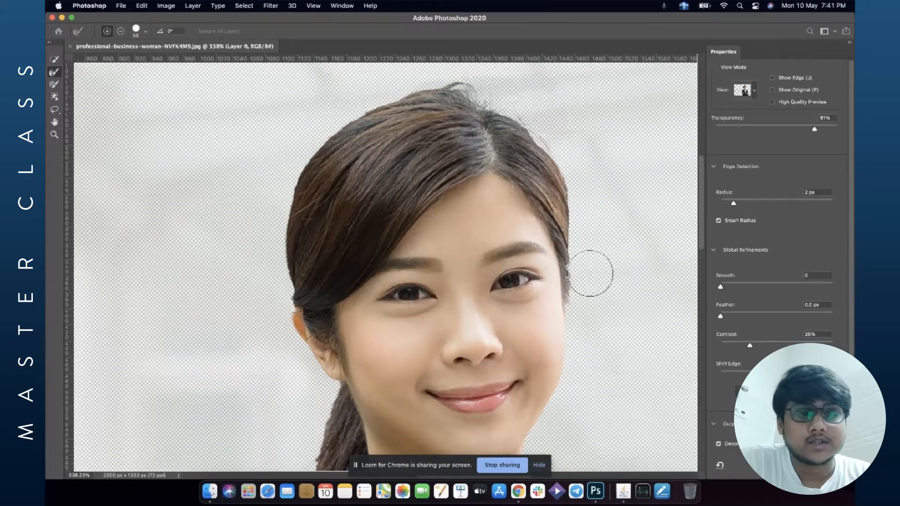
scroll(776, 370, "down", 3)
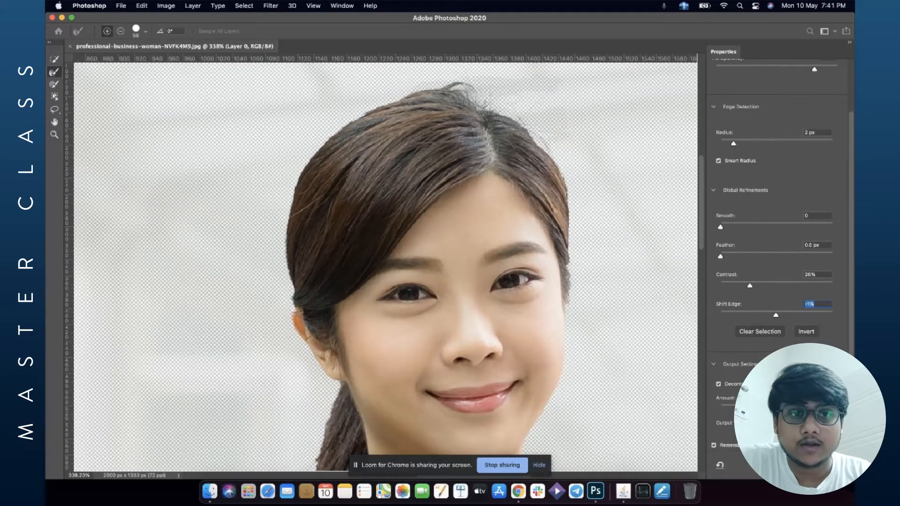
left_click(733, 385)
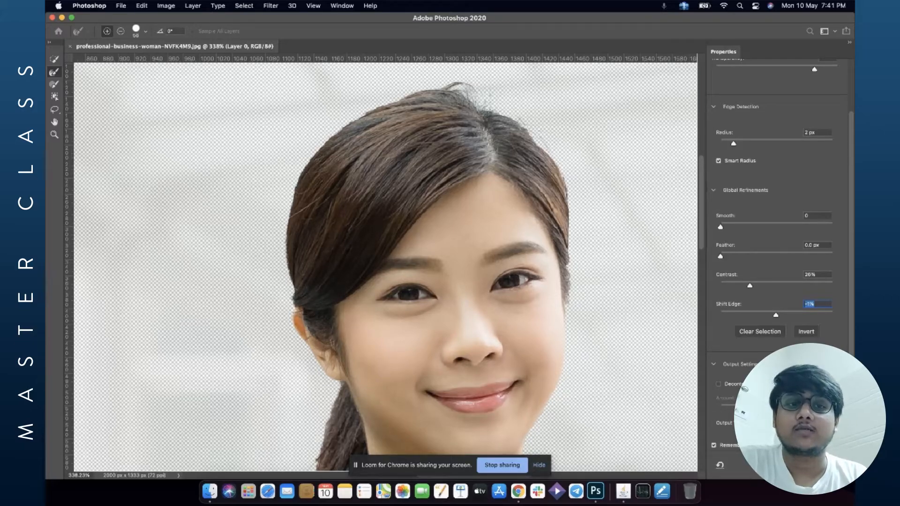
key("Return")
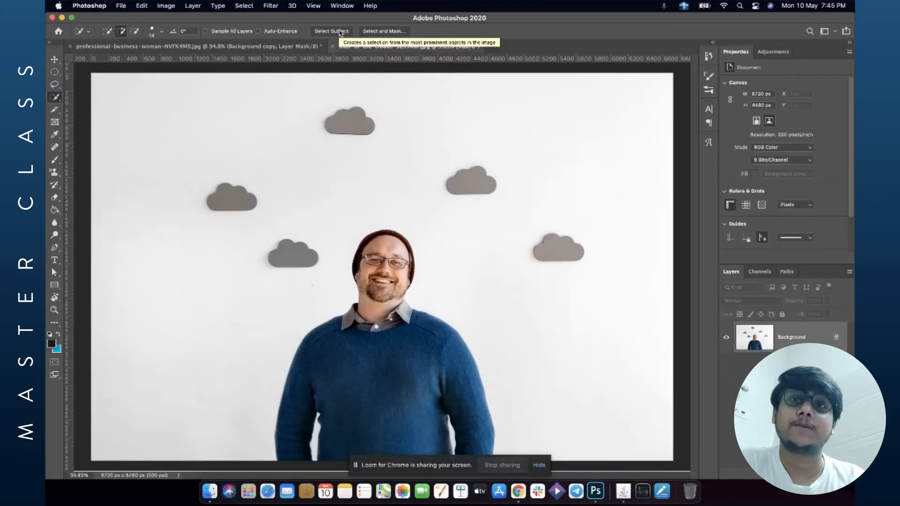
Select the man with Select Subject, refine it in Select and Mask with Smooth at 2, and apply it.
left_click(340, 31)
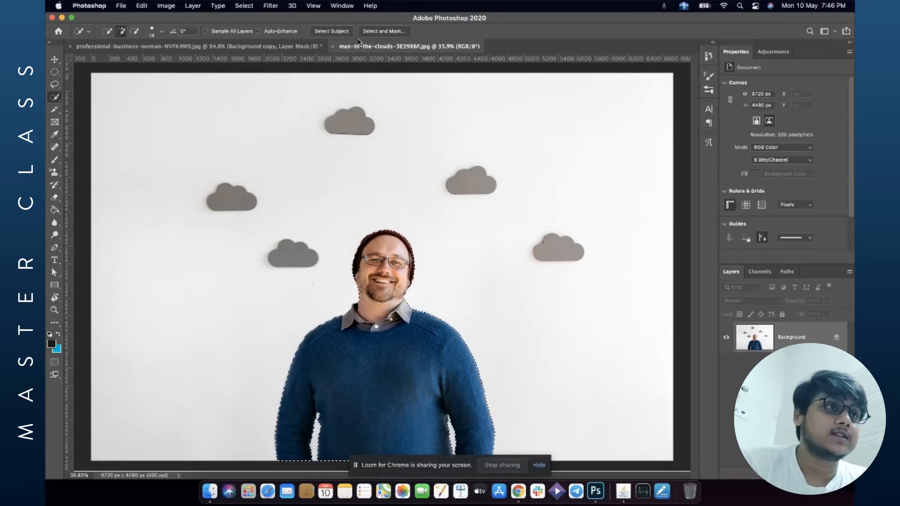
left_click(382, 30)
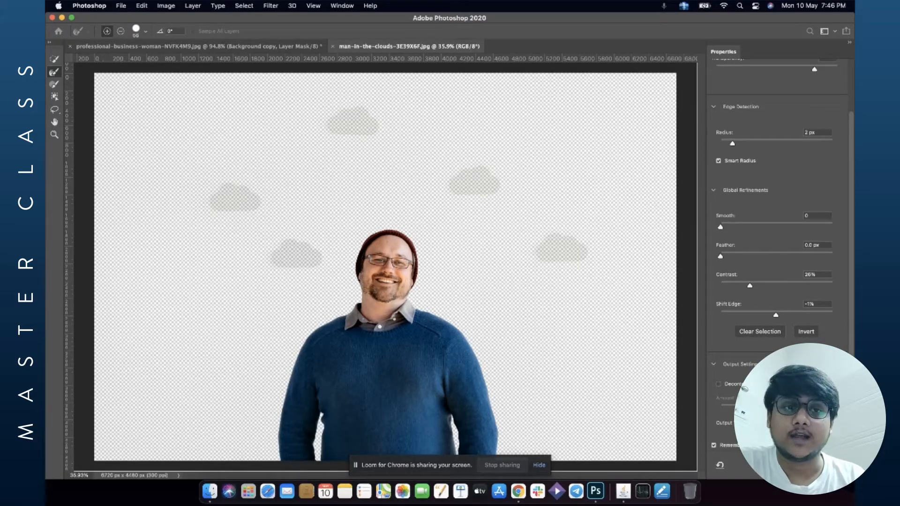
left_click_drag(721, 228, 728, 229)
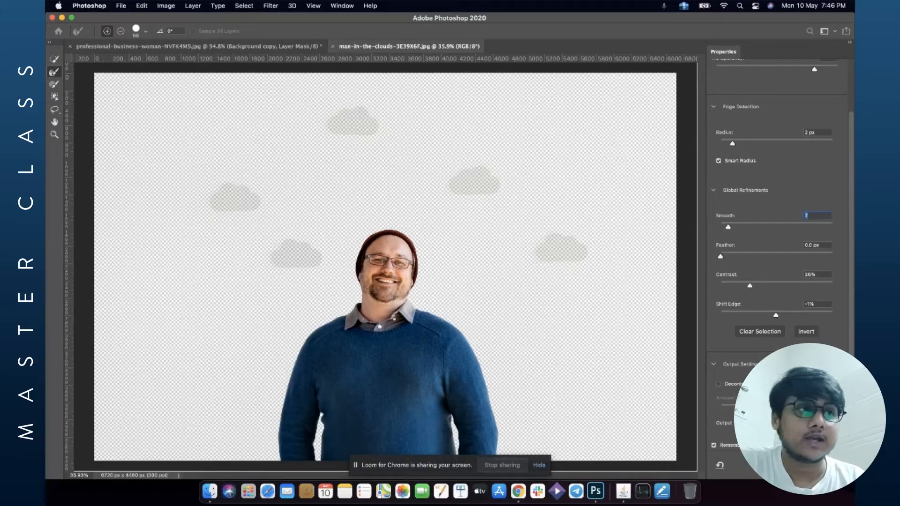
key("Return")
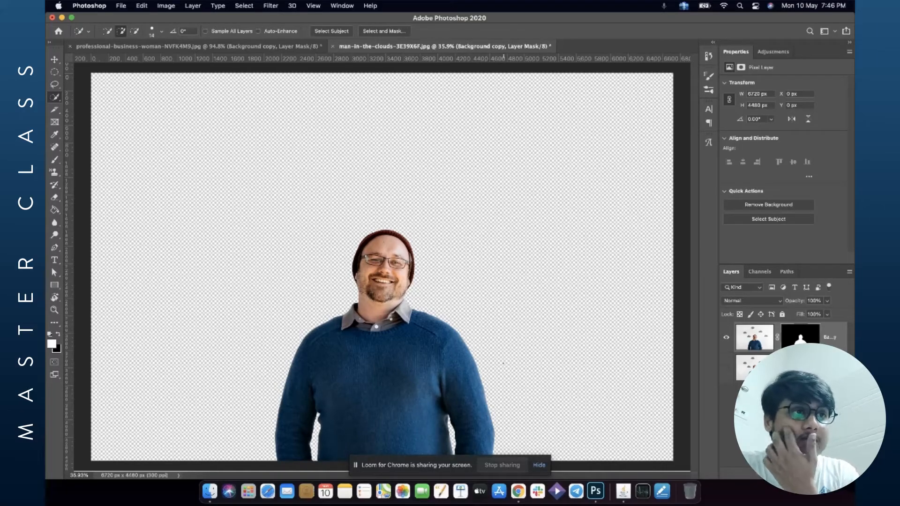
Create a new document 1080 px wide and 1080 px high.
left_click(59, 31)
left_click(84, 155)
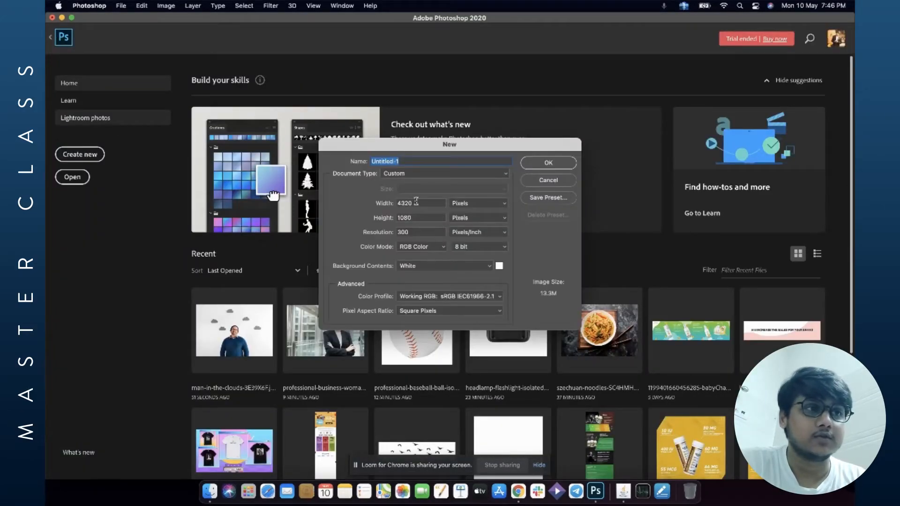
double_click(431, 202)
type("1")
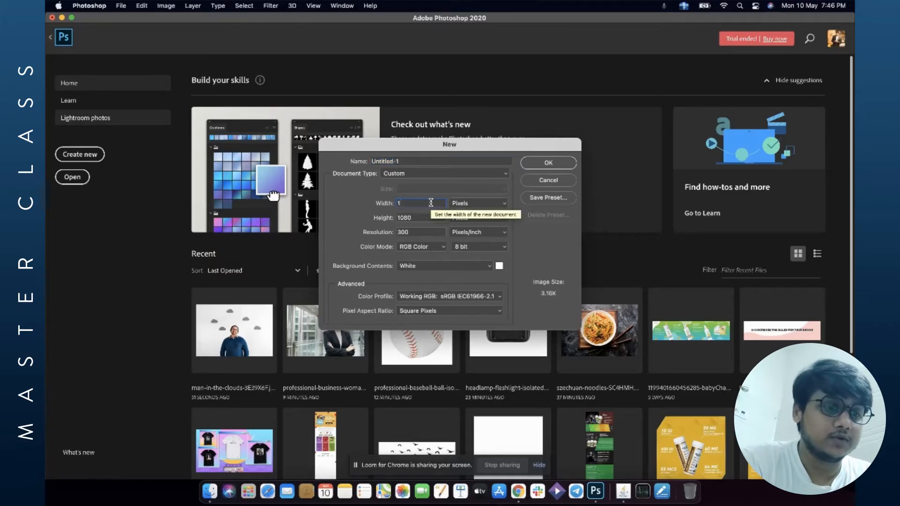
type("0801")
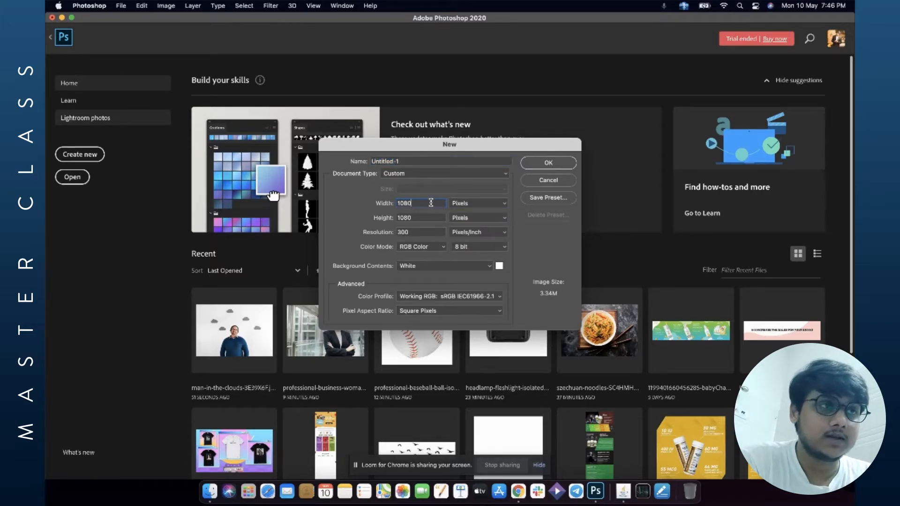
left_click(558, 163)
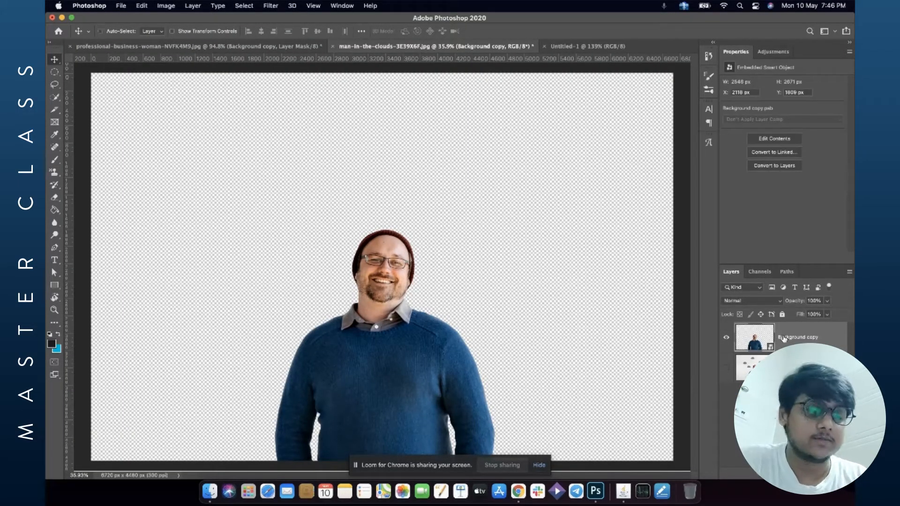
Move the cut-out man into the new document and scale him down with Free Transform.
left_click_drag(402, 13, 537, 135)
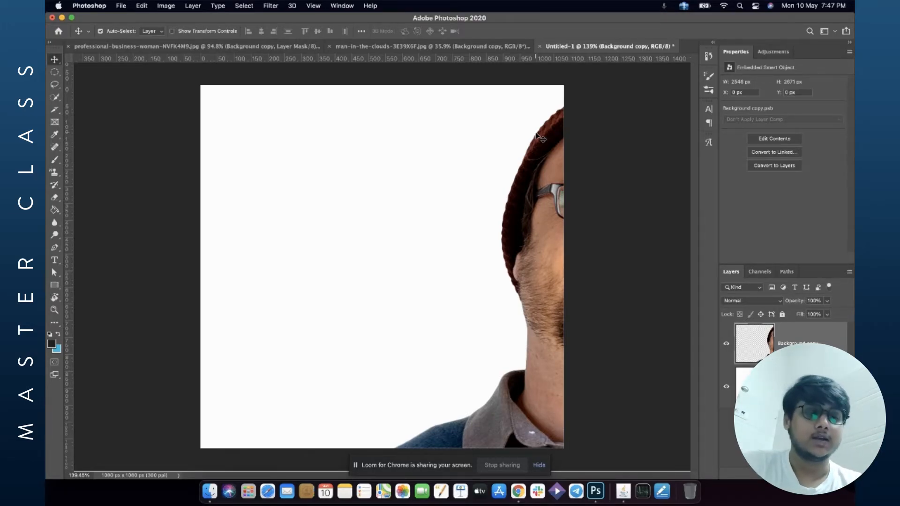
key("super+t")
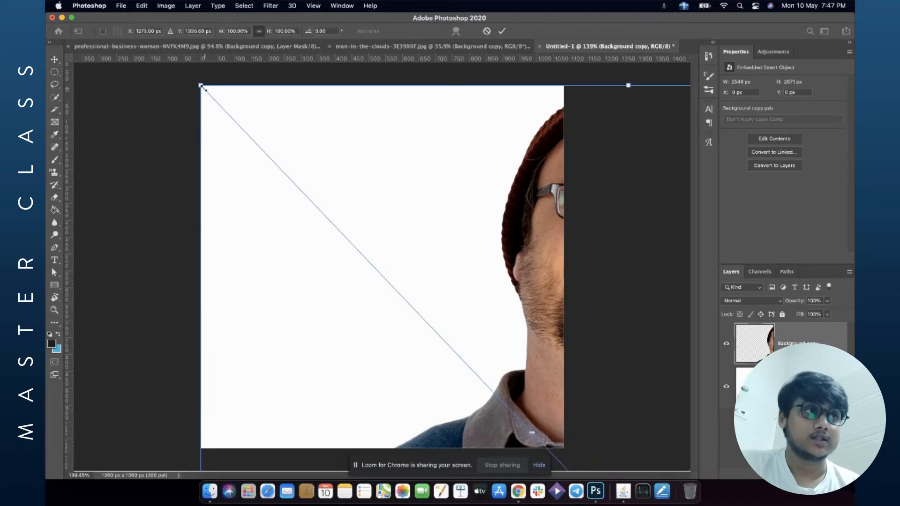
left_click_drag(201, 85, 508, 292)
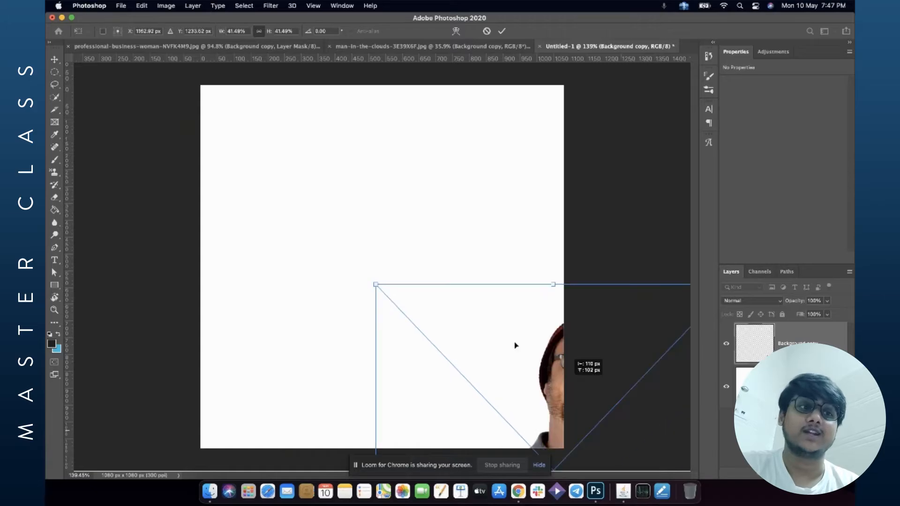
Add a Solid Color fill layer behind the man and pick a green colour.
left_click(788, 474)
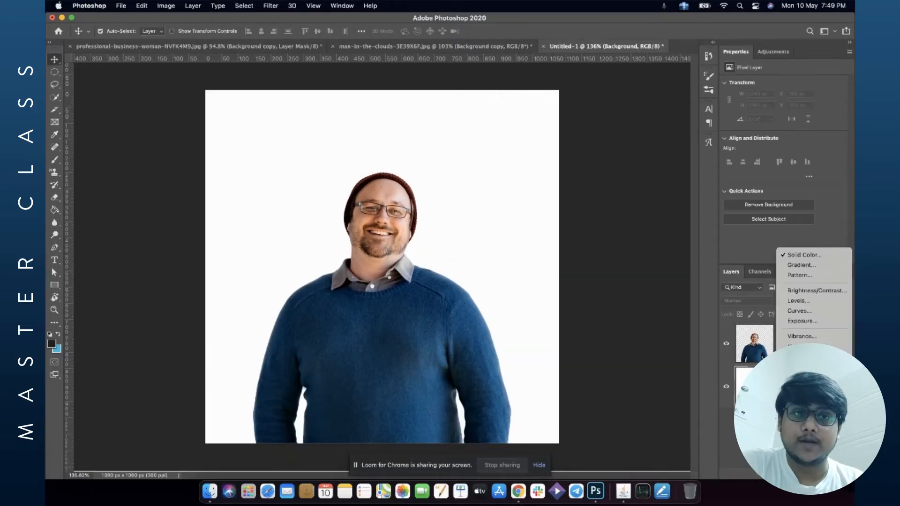
left_click(810, 255)
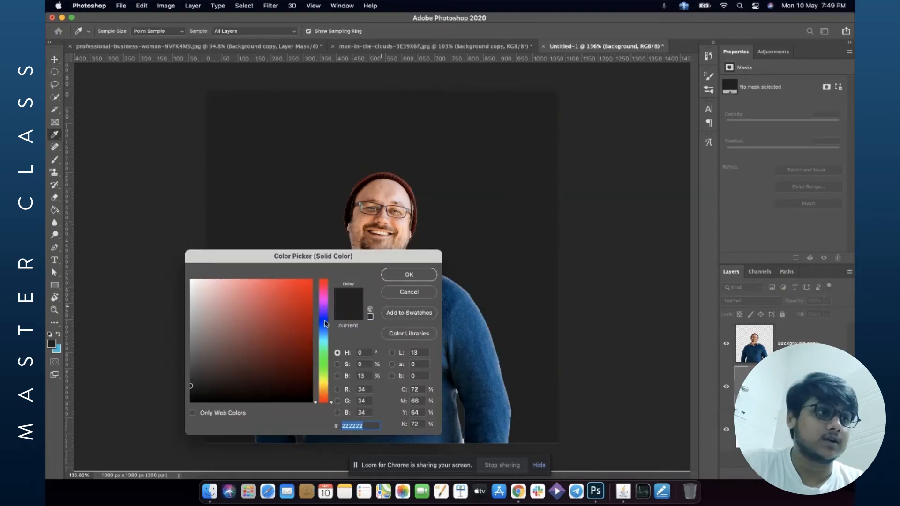
mouse_move(325, 356)
left_mouse_down()
mouse_move(319, 395)
mouse_move(323, 355)
mouse_move(260, 337)
left_mouse_up()
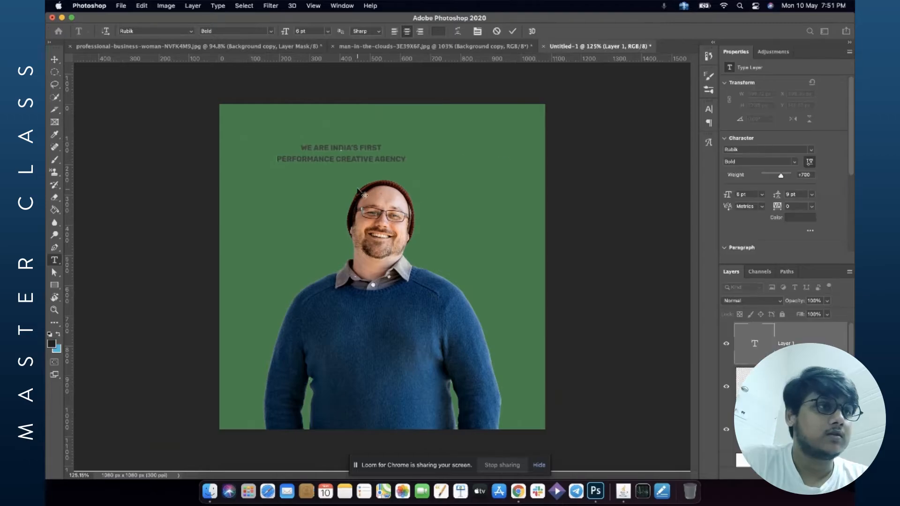
left_click_drag(357, 190, 373, 189)
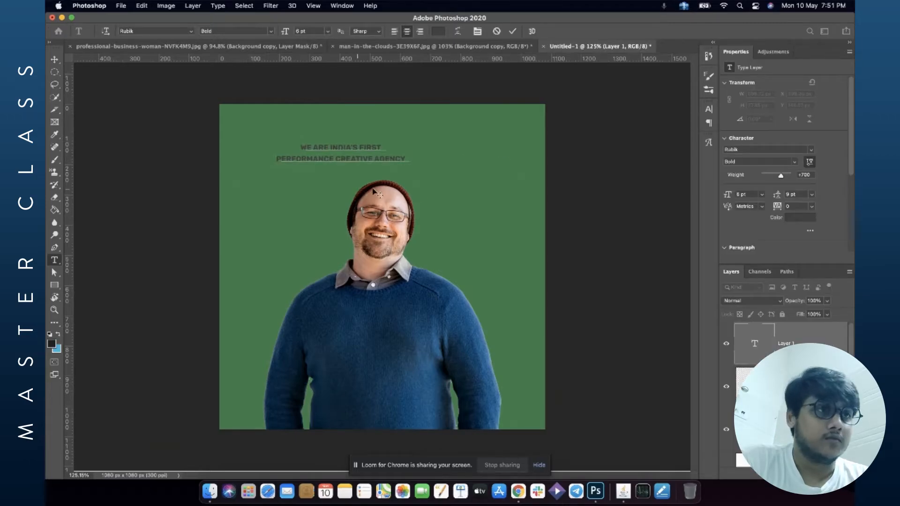
Set the headline text colour to white.
left_click(55, 60)
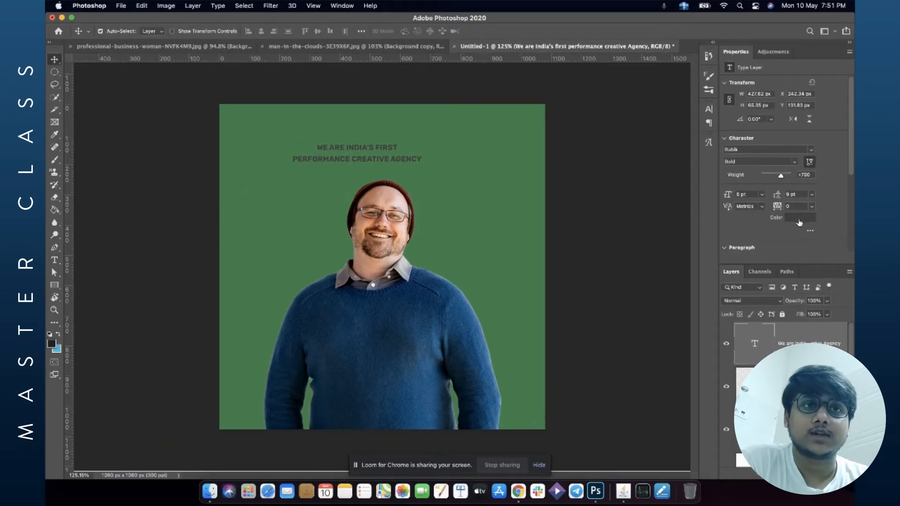
left_click(800, 218)
left_click_drag(221, 297, 176, 278)
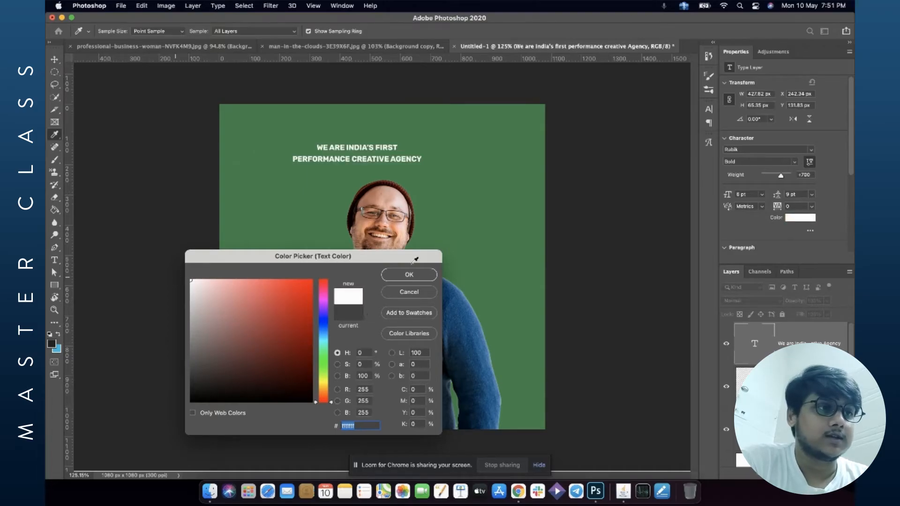
left_click(409, 275)
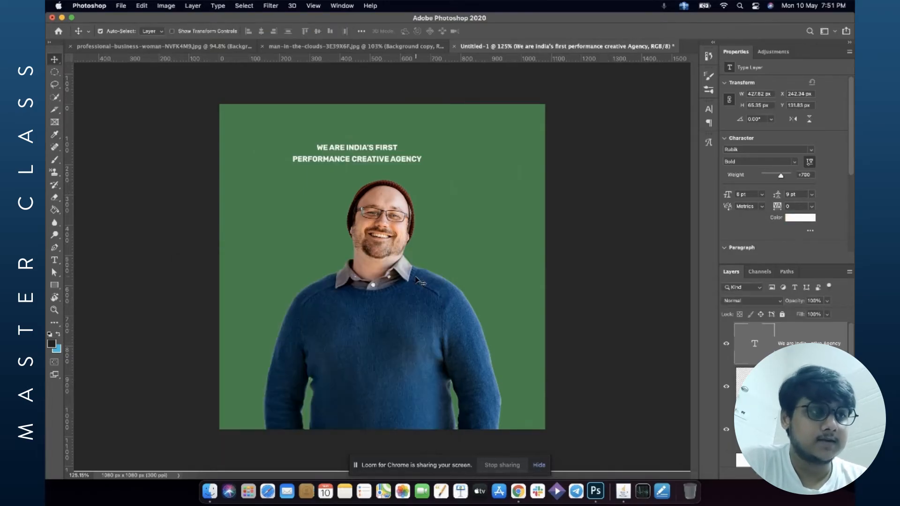
Scale up the headline text with Free Transform.
key("super+t")
left_click_drag(478, 174, 430, 149)
key("Return")
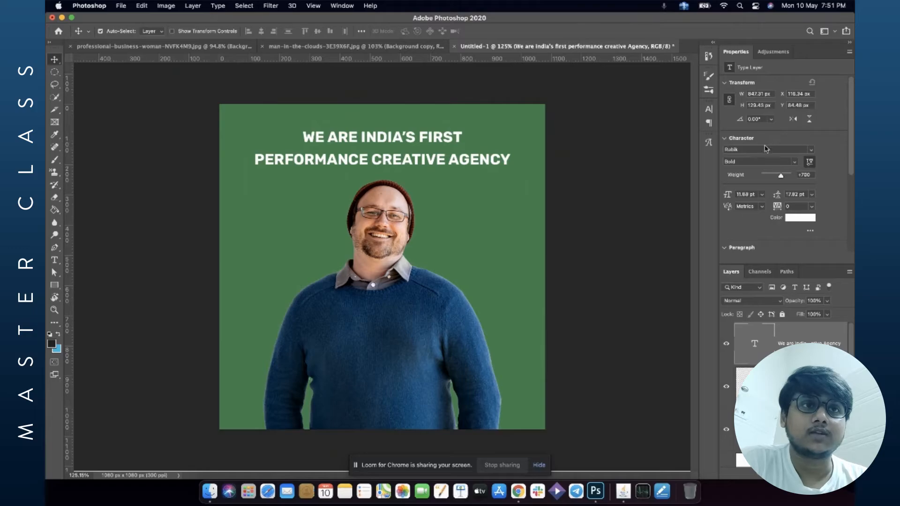
Change the headline font to Source Sans Pro and set the first line "We Are India's First" to Regular.
left_click(761, 149)
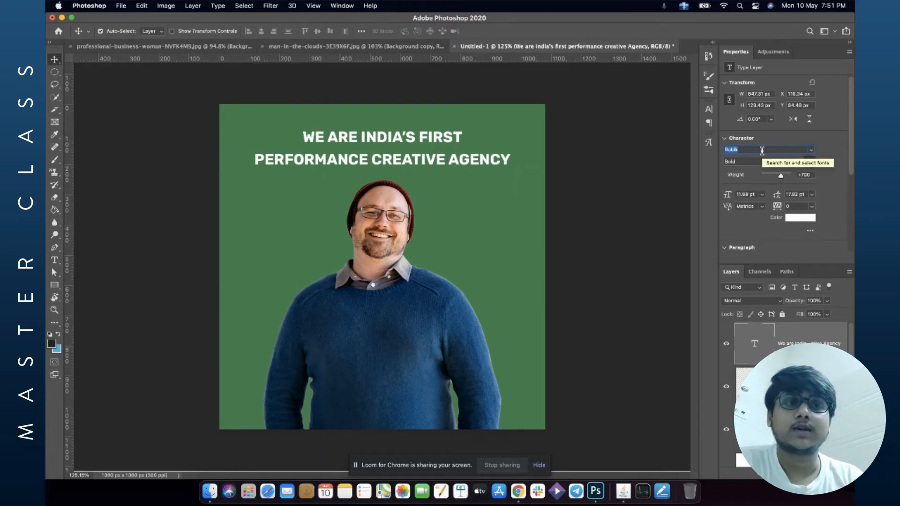
left_click(811, 150)
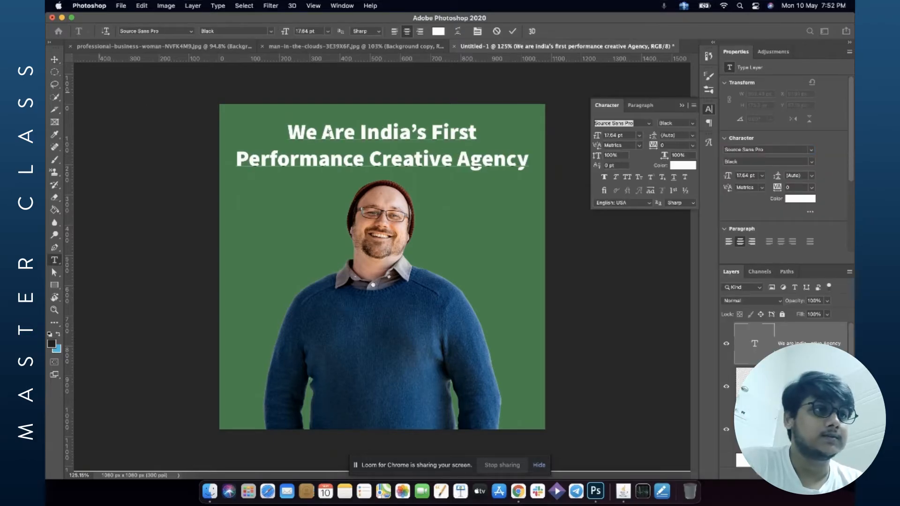
double_click(334, 132)
left_click(294, 131)
left_click_drag(294, 131, 491, 131)
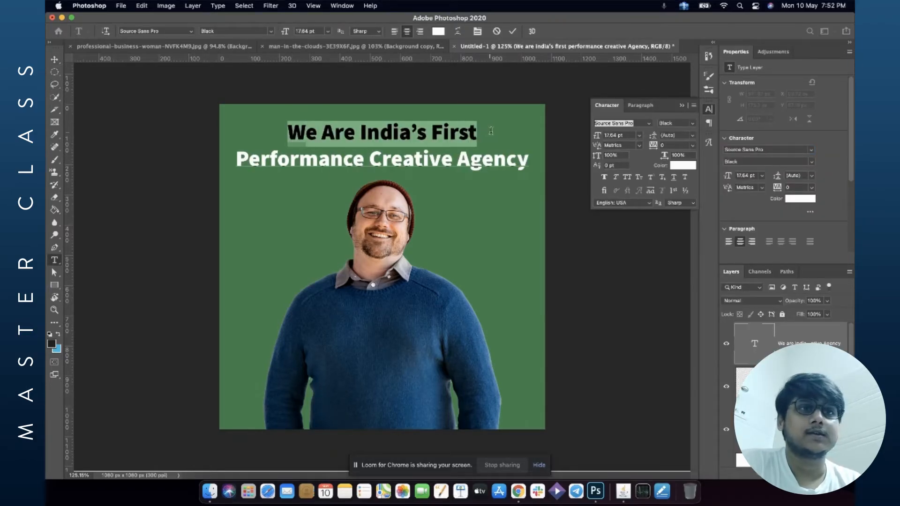
left_click(812, 162)
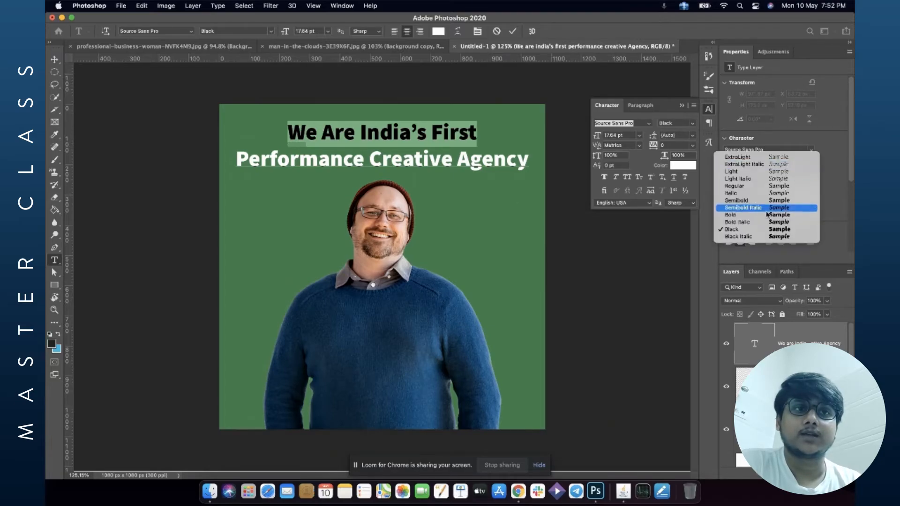
left_click(750, 186)
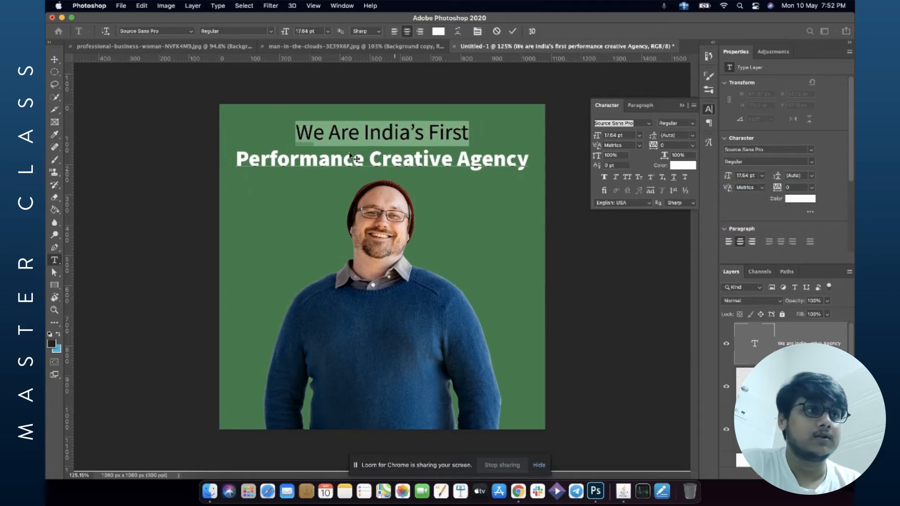
Set the second line "Performance Creative Agency" to Bold.
left_click_drag(236, 160, 529, 160)
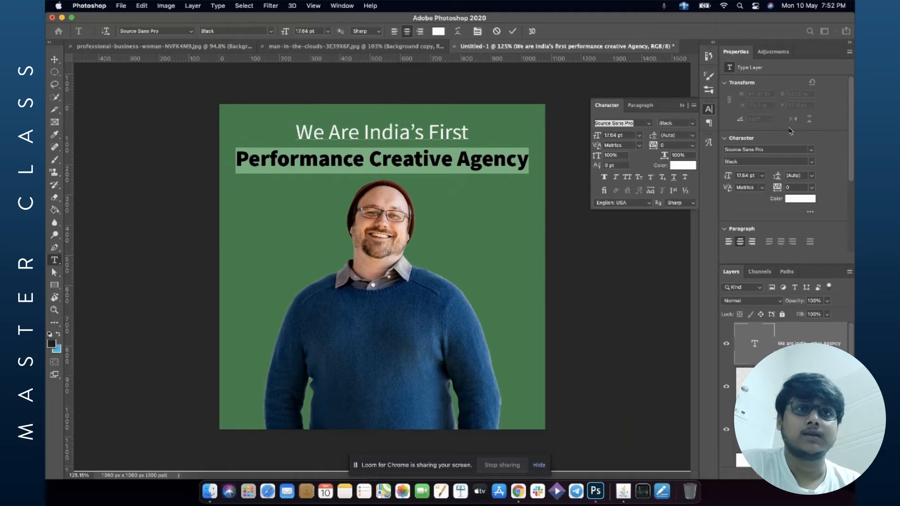
left_click(808, 158)
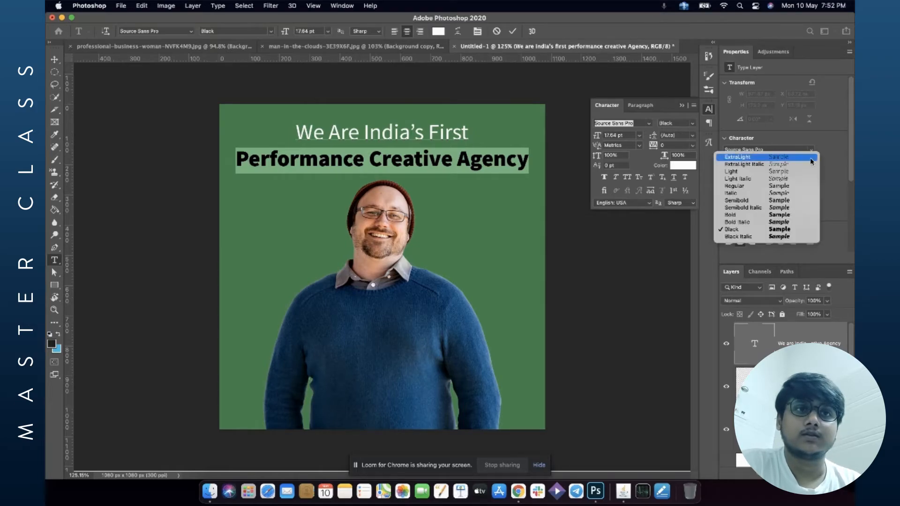
left_click(768, 219)
left_click(433, 166)
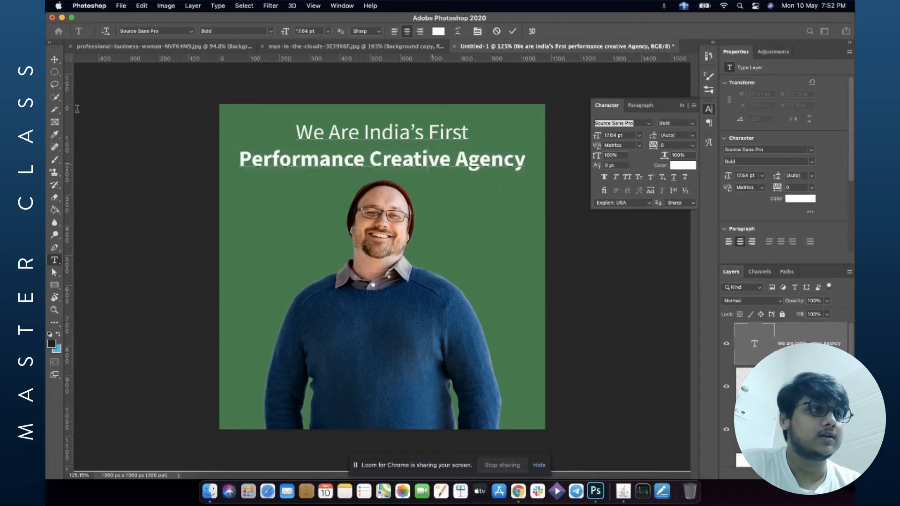
Draw a white circle about 815 px wide behind the man with the Ellipse tool.
left_click(54, 284)
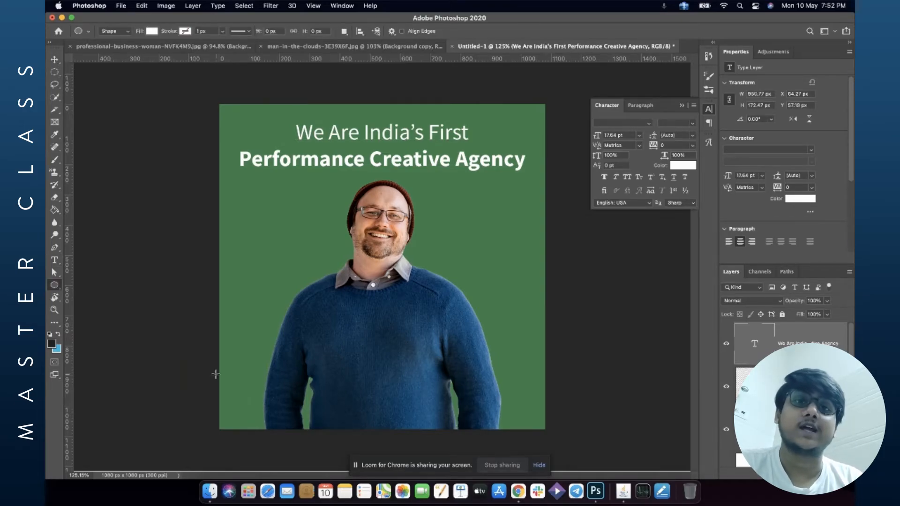
left_click_drag(259, 257, 485, 443)
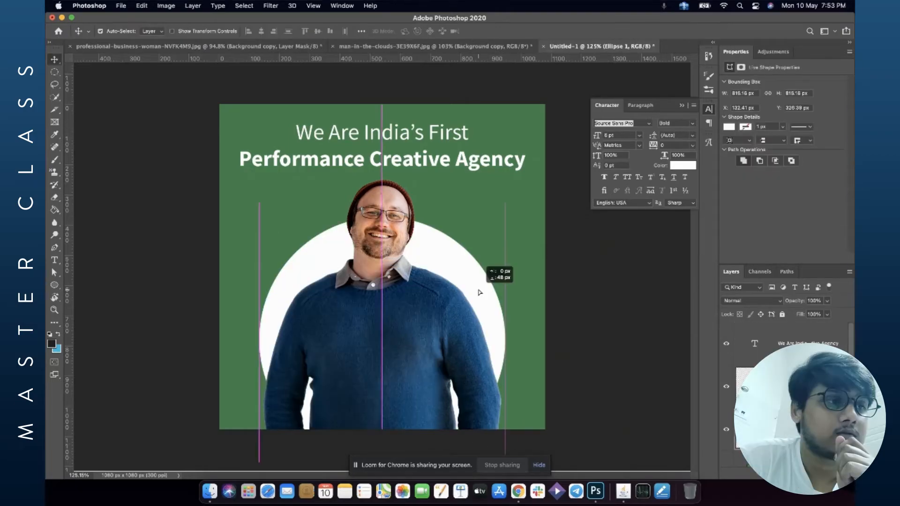